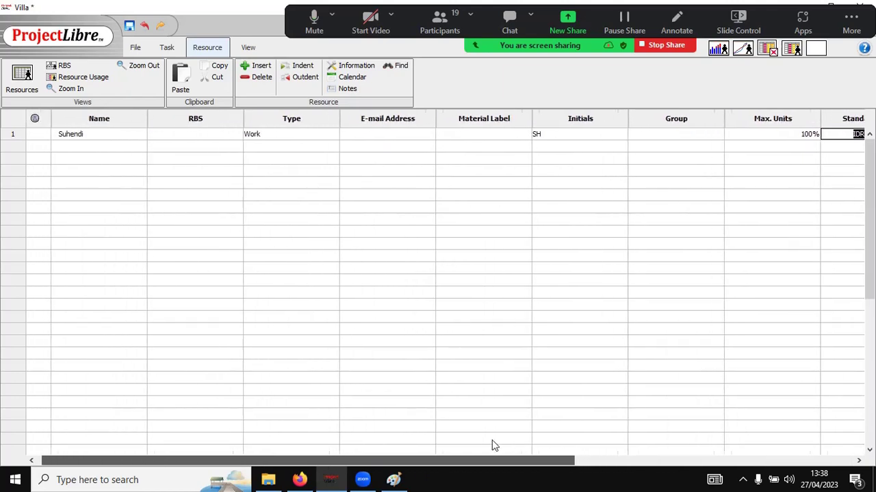
Step: Set the first resource's group to Project manager
left_click(84, 145)
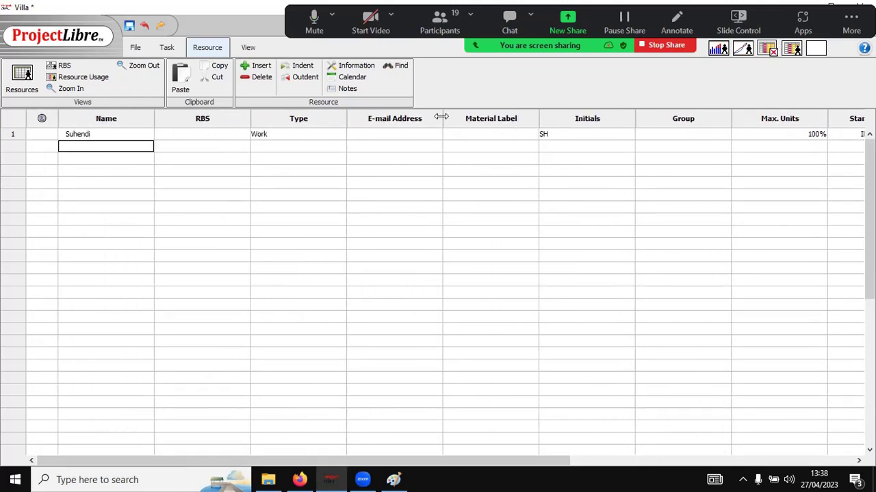
left_click(673, 135)
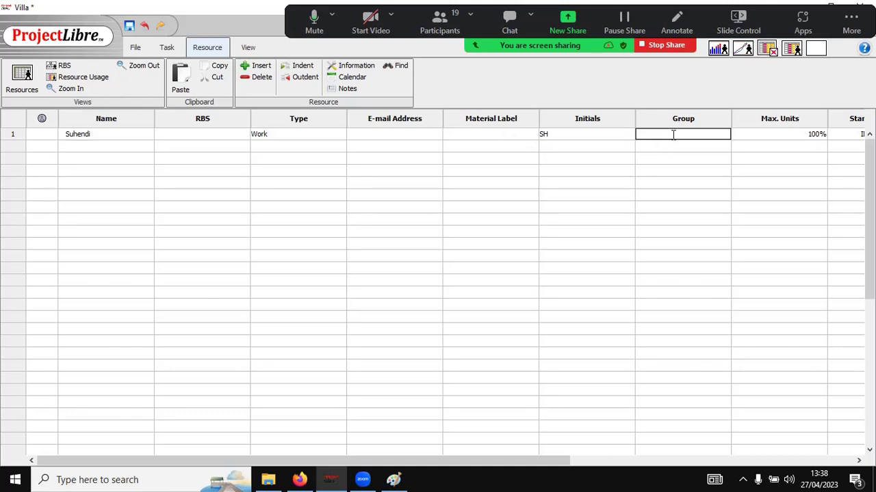
type("Project manager")
Step: Add a second work resource with the worker's name, initials JK and group Pekerja Pondasi
left_click(132, 144)
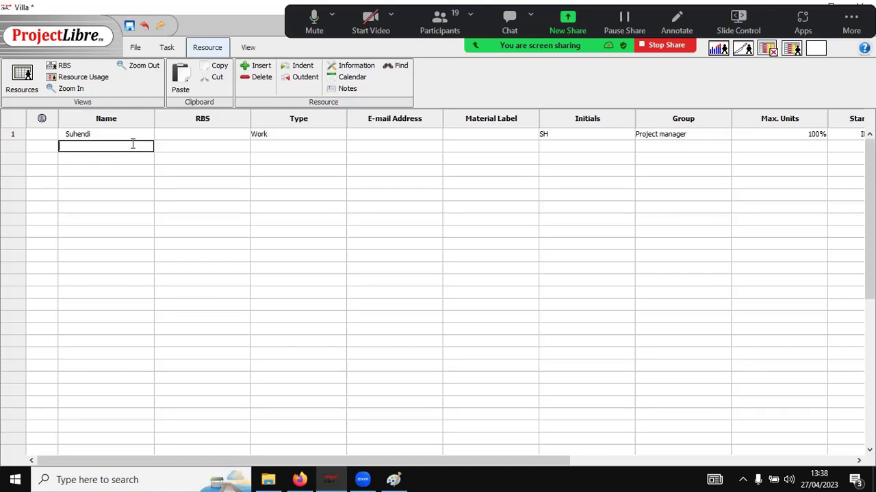
type("Joko")
left_click(338, 146)
left_click(564, 147)
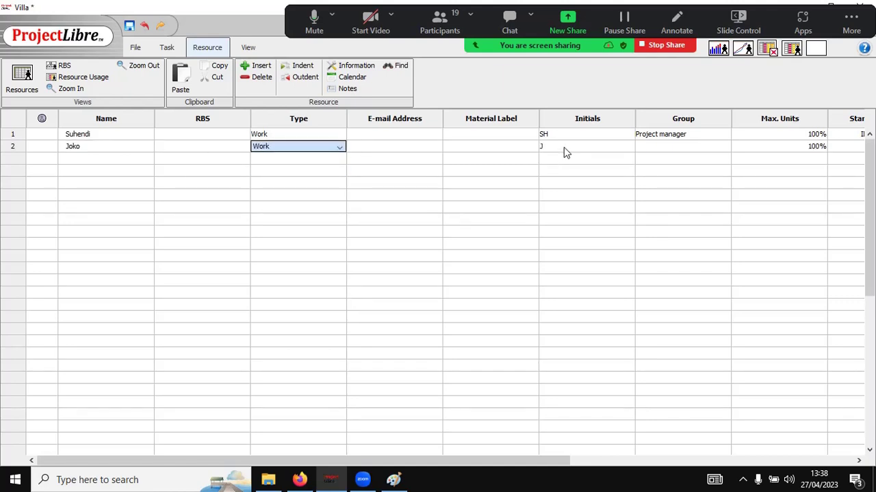
double_click(564, 147)
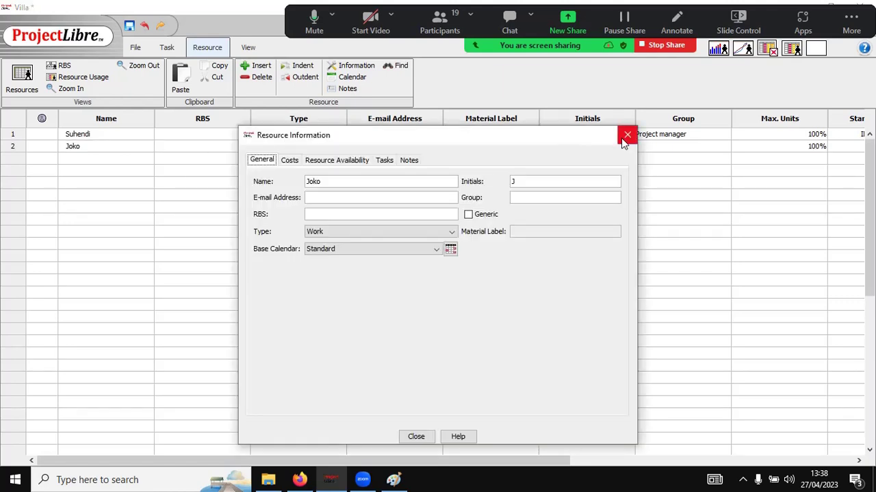
left_click(626, 136)
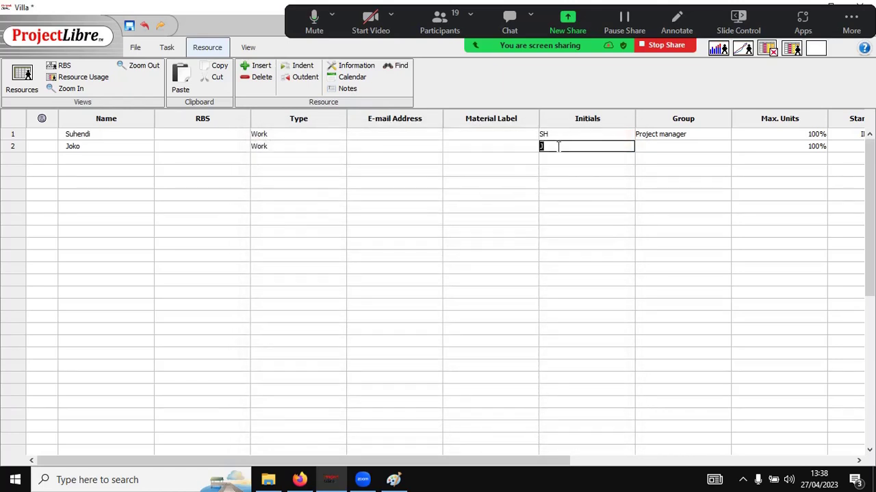
left_click(558, 147)
type("K")
left_click(659, 146)
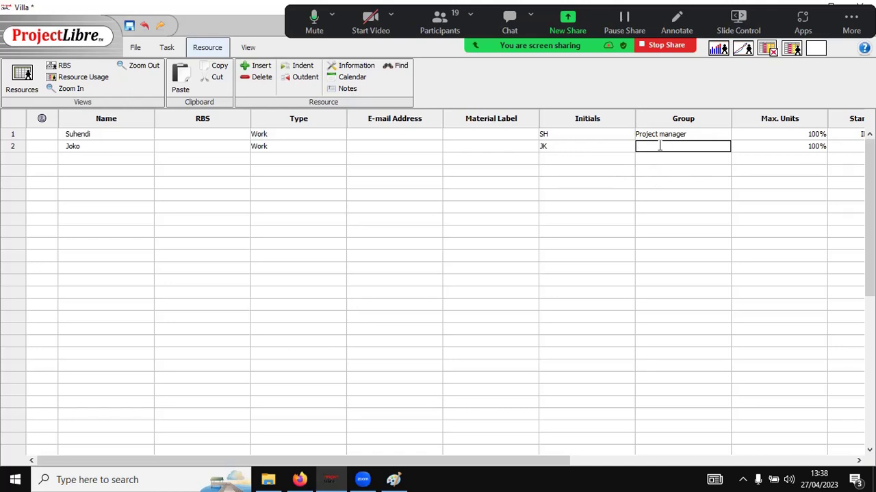
type("Pekerja Pondasi")
Step: Add a third work resource with the worker's name and initials DK
left_click(127, 158)
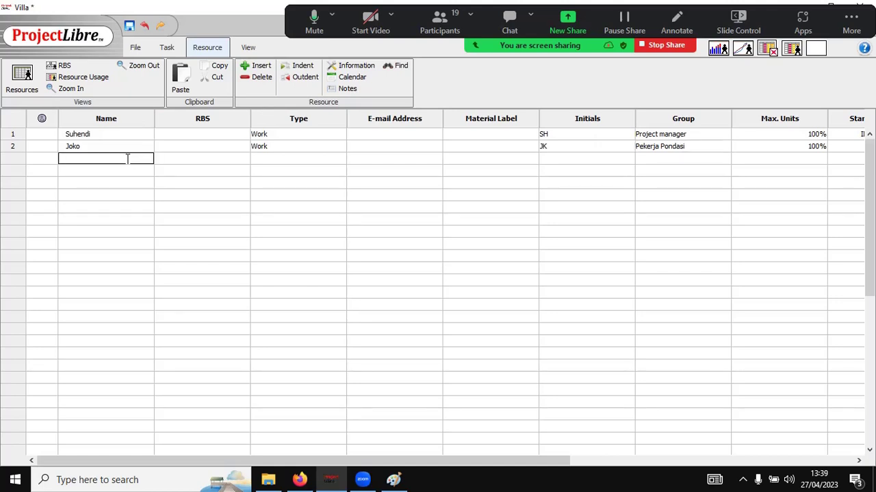
type("Dika")
left_click(271, 158)
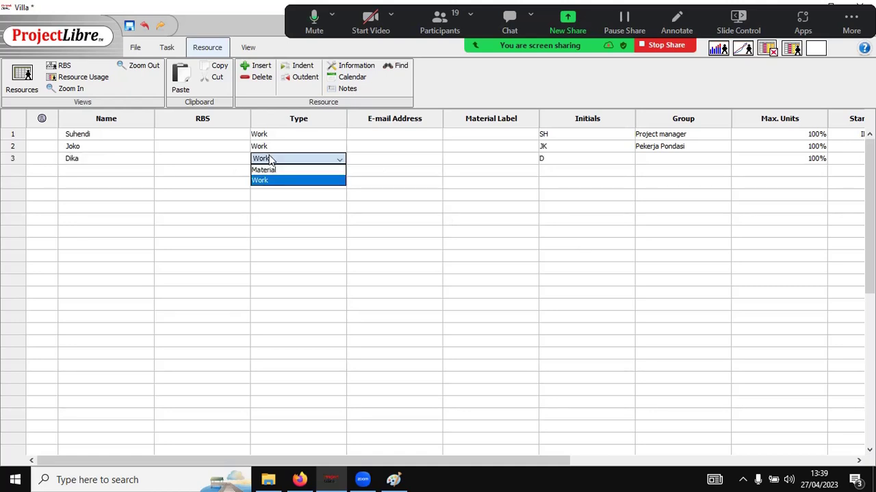
left_click(602, 159)
left_click(586, 159)
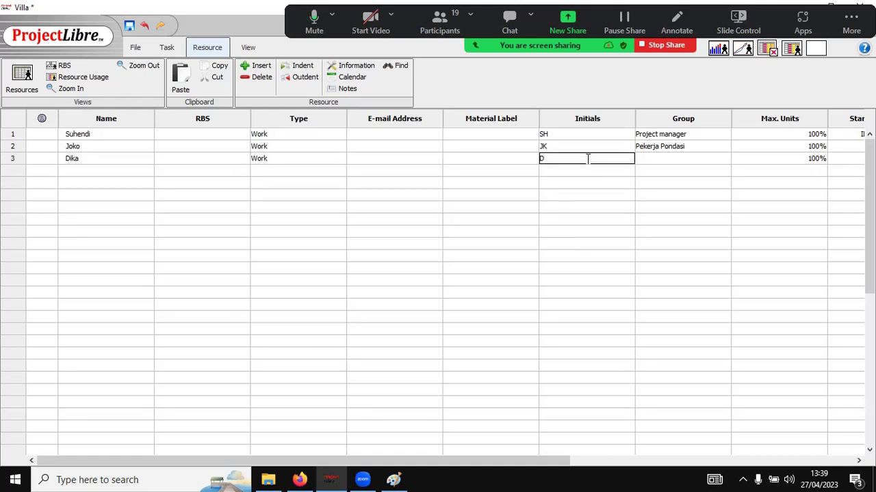
type("K")
Step: Copy the group Pekerja Pondasi from the second resource to the third resource
left_click(656, 146)
key("ctrl+a")
key("ctrl+c")
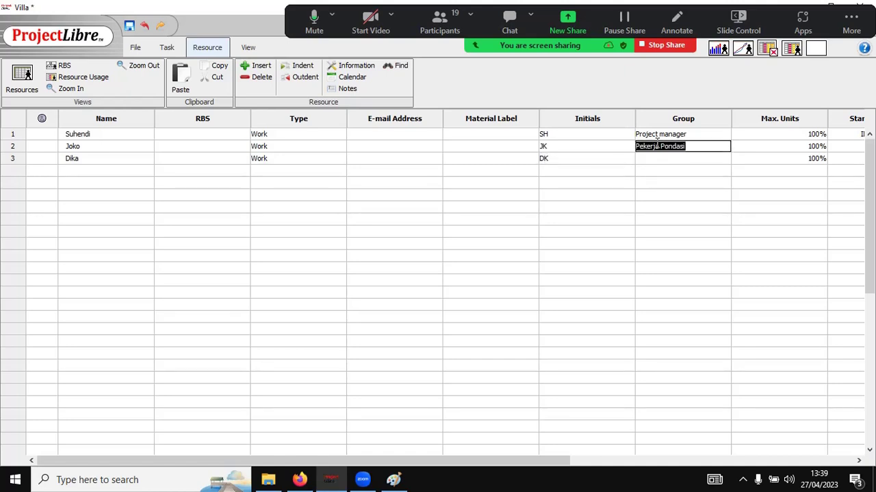
left_click(656, 158)
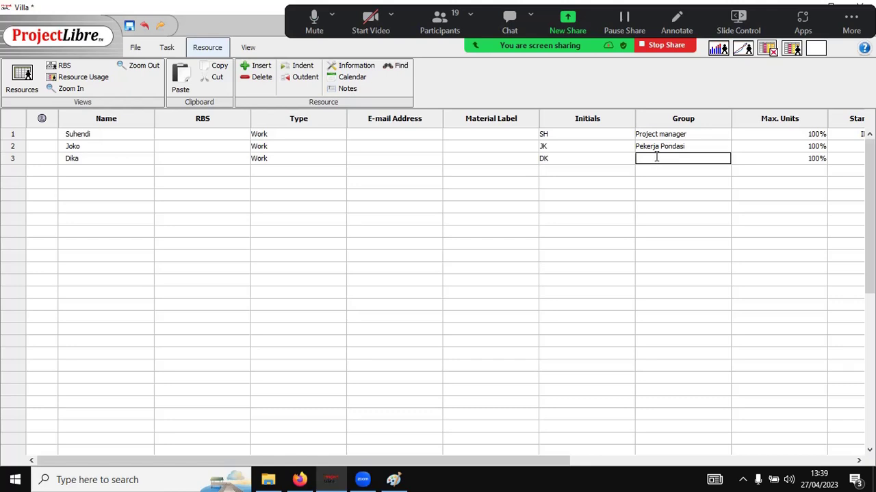
key("ctrl+v")
Step: Set the standard rate to 200000 per hour for the second resource and 150000 per hour for the third
left_click_drag(548, 457, 674, 463)
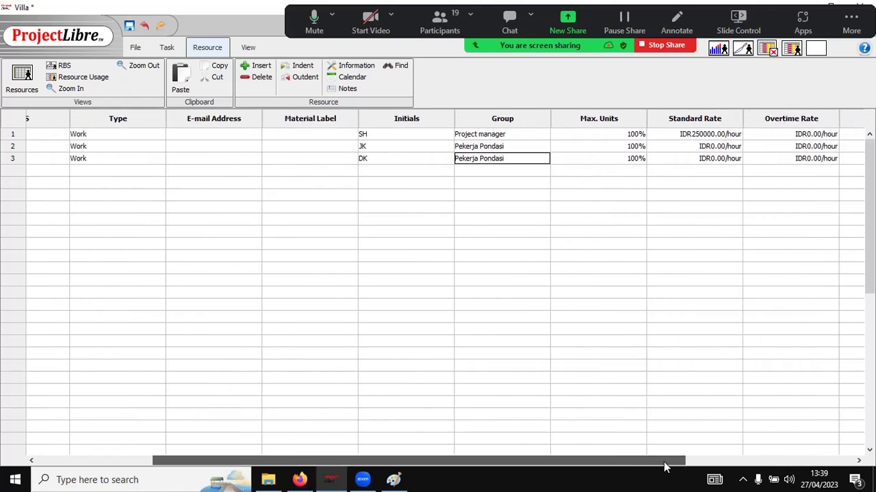
double_click(711, 147)
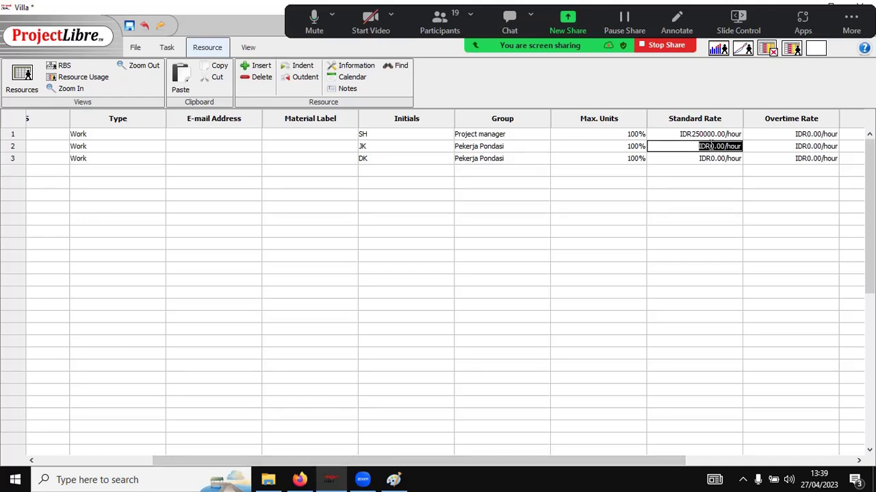
type("200")
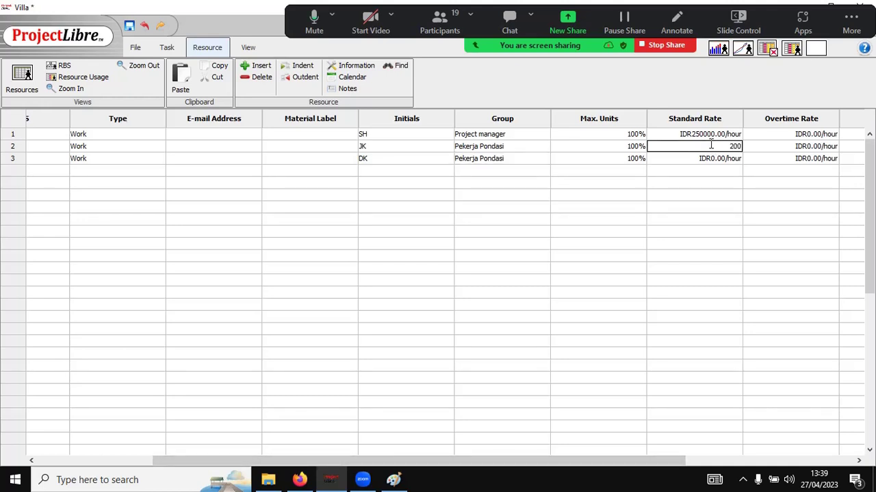
type("000")
left_click(716, 158)
type("15")
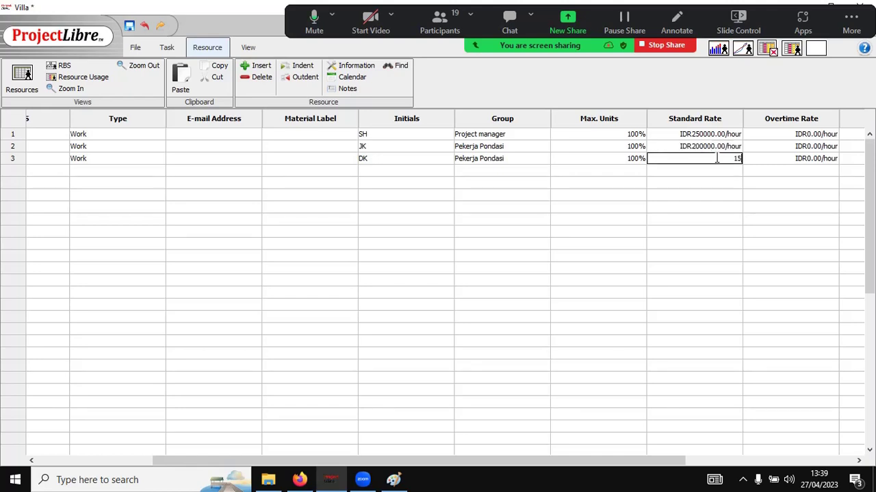
type("0000")
left_click(698, 172)
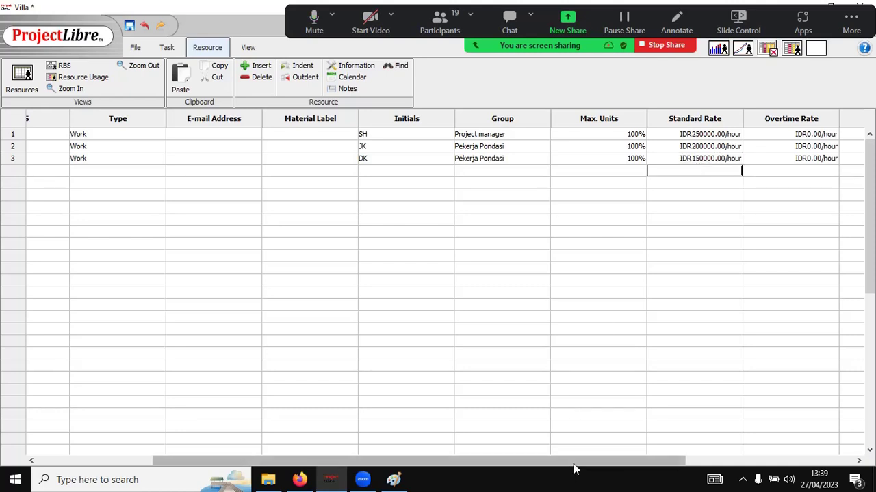
Step: Add a fourth work resource with the worker's name and initials RN
left_click_drag(575, 466, 366, 418)
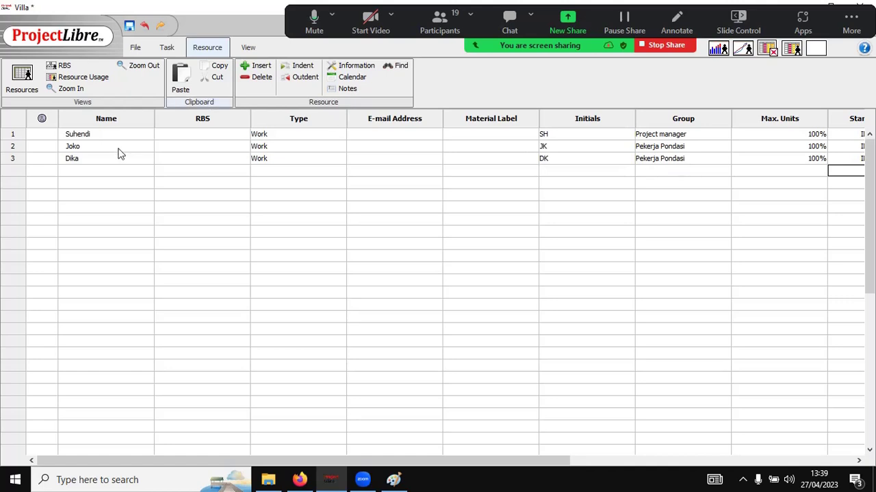
left_click(104, 171)
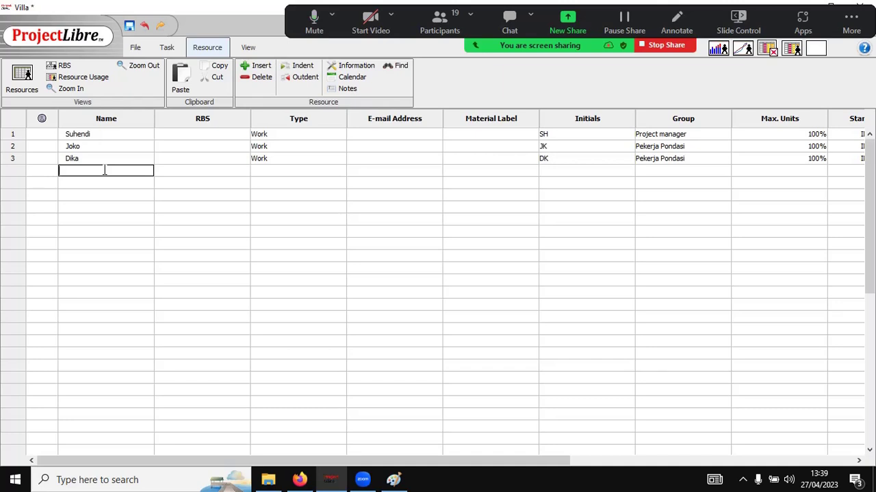
type("Rian")
left_click(307, 173)
left_click(570, 173)
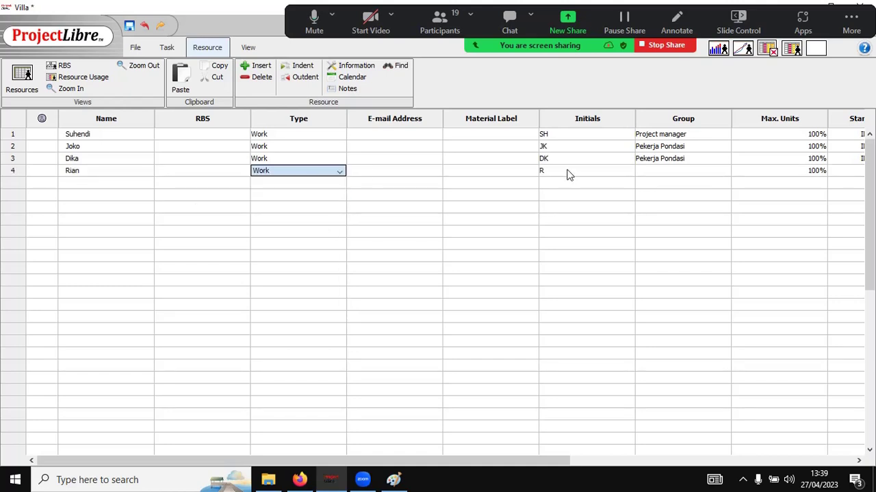
double_click(566, 171)
left_click(625, 136)
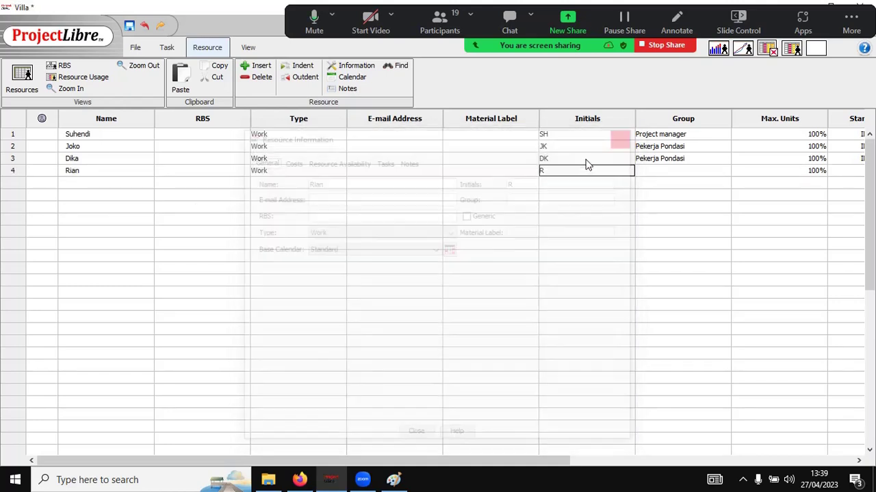
left_click(556, 172)
left_click(555, 170)
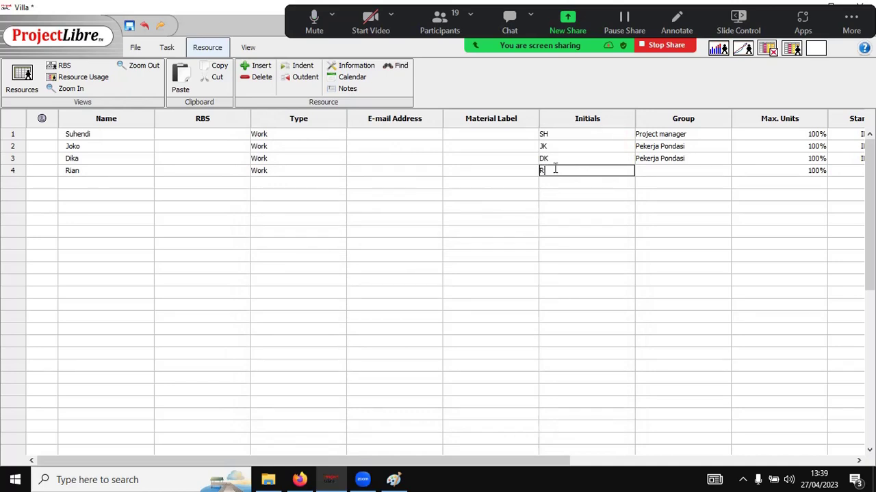
type("N")
Step: Set the fourth resource's group to Pekerja dinding
left_click(656, 171)
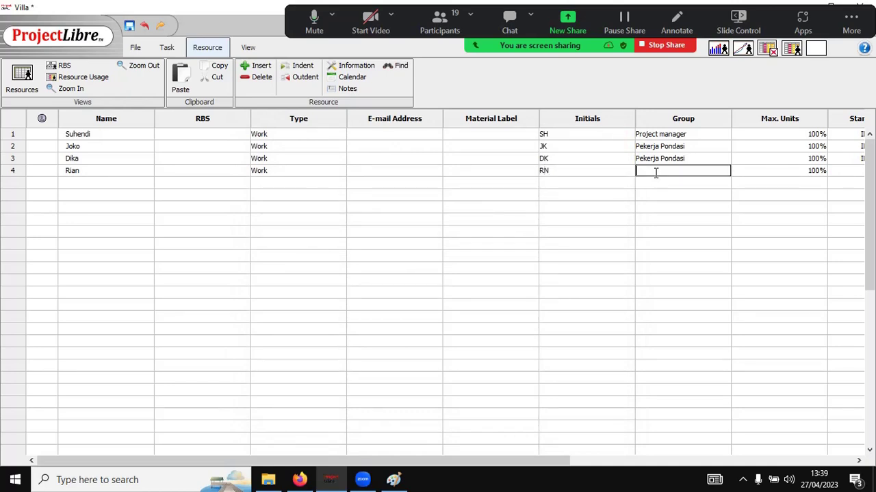
type("Peke")
type("rja ")
type("dindi")
type("nding")
key("BackSpace")
key("BackSpace")
key("BackSpace")
type("g")
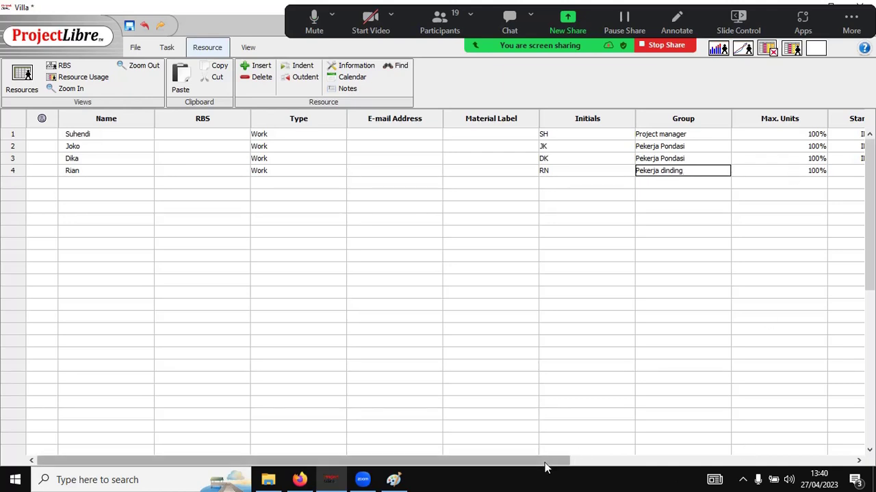
Step: Set the fourth resource's standard rate to 200000 per hour
left_click_drag(543, 461, 683, 462)
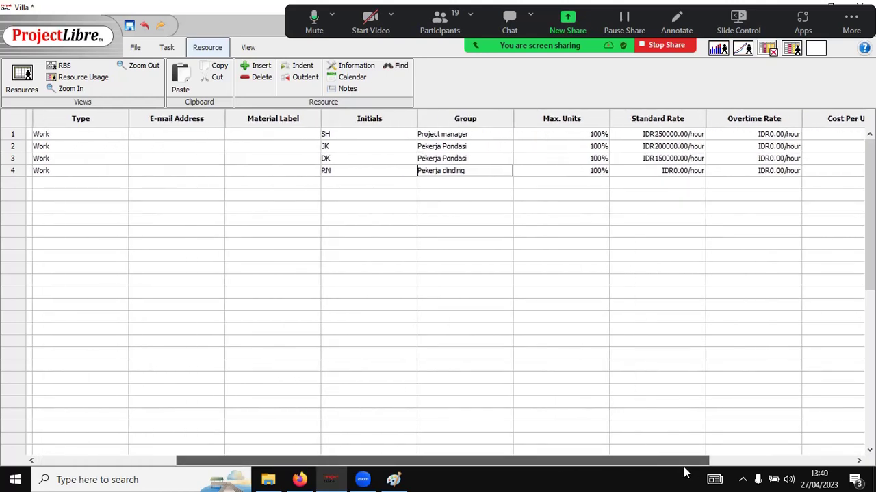
left_click(652, 170)
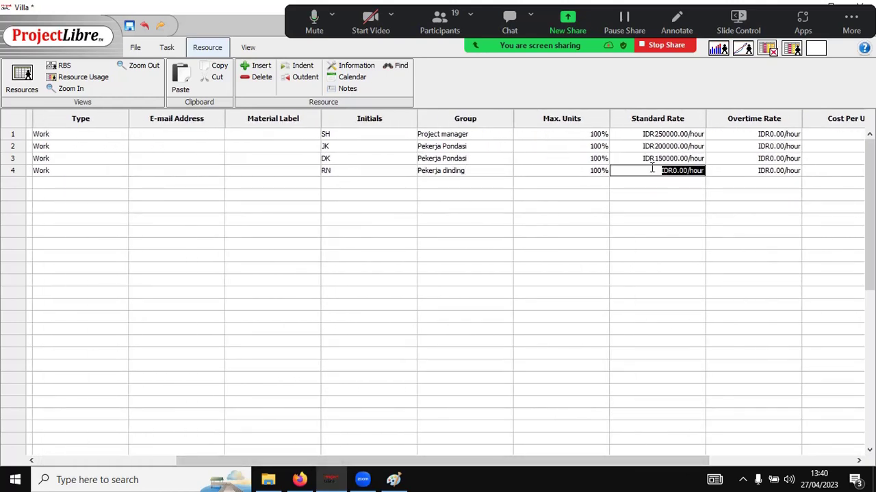
type("200000")
left_click(596, 171)
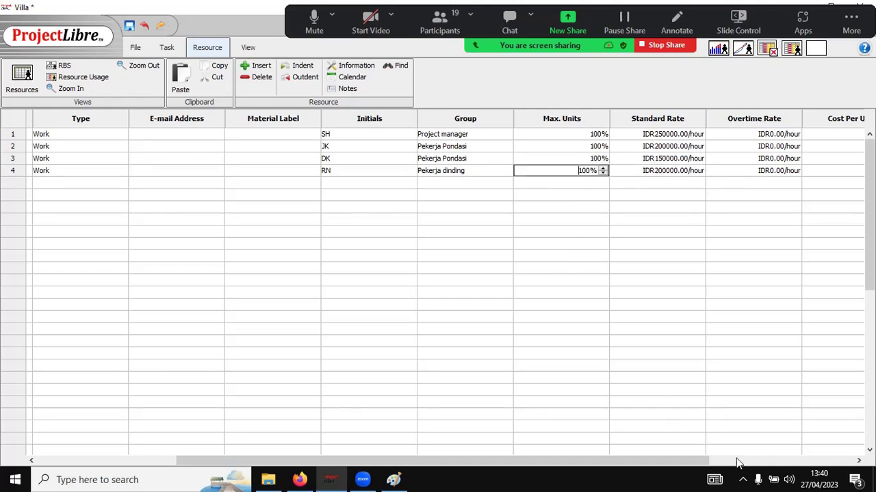
Step: Add a fifth work resource with the worker's name and initials BD
left_click_drag(709, 464, 520, 434)
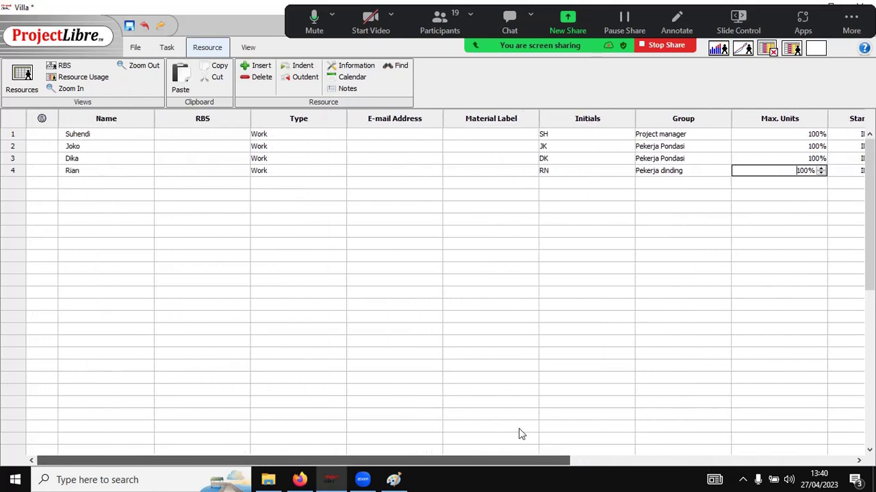
left_click(102, 184)
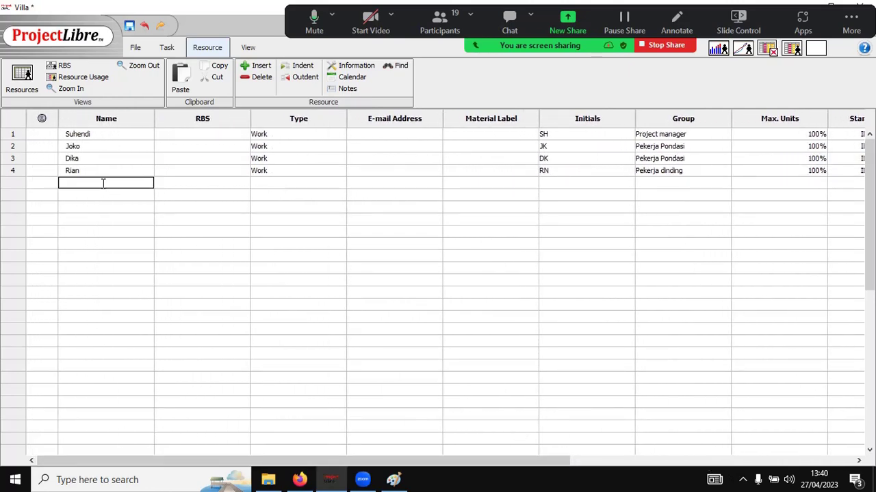
type("Budi")
left_click(293, 186)
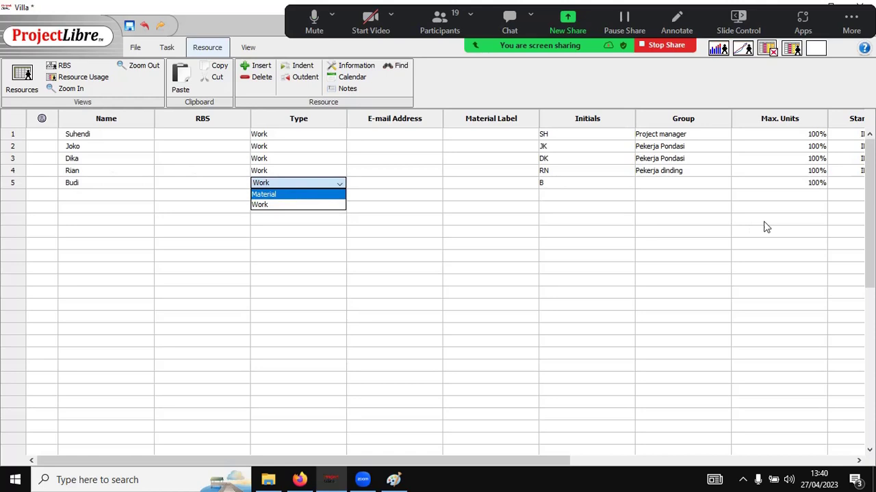
left_click(550, 185)
double_click(552, 184)
left_click(551, 184)
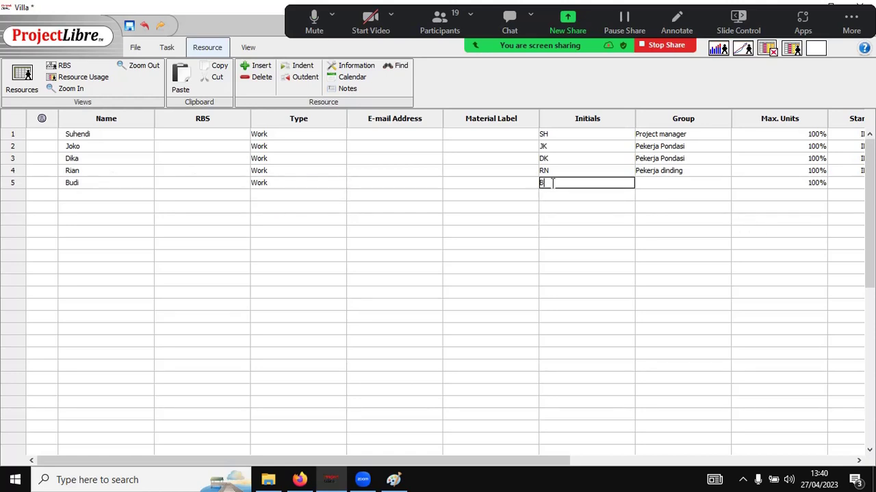
type("D")
Step: Copy the group Pekerja dinding from the fourth resource to the fifth resource
left_click(682, 182)
double_click(682, 171)
key("ctrl+c")
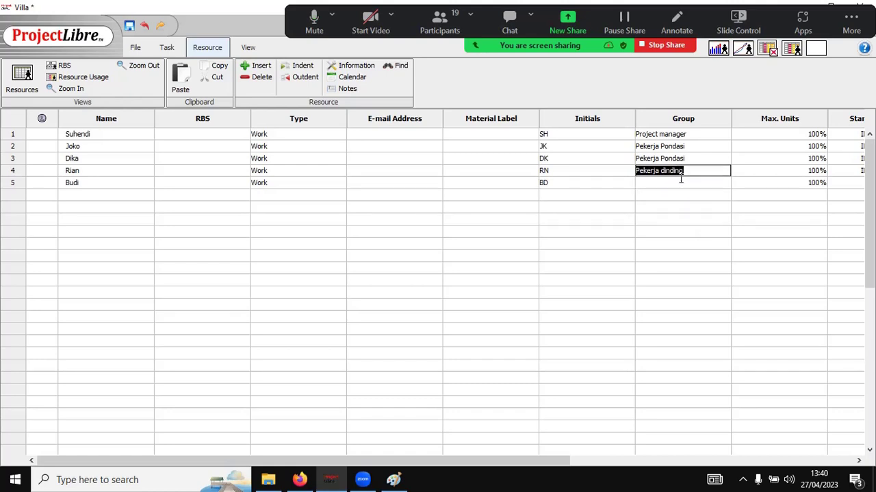
left_click(681, 183)
key("ctrl+v")
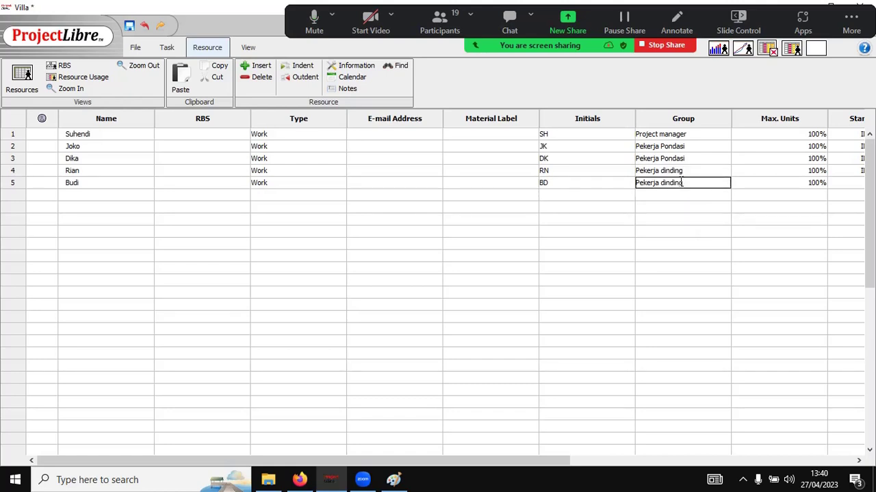
Step: Set the fifth resource's standard rate to 150000 per hour
left_click_drag(557, 462, 752, 462)
left_click(578, 183)
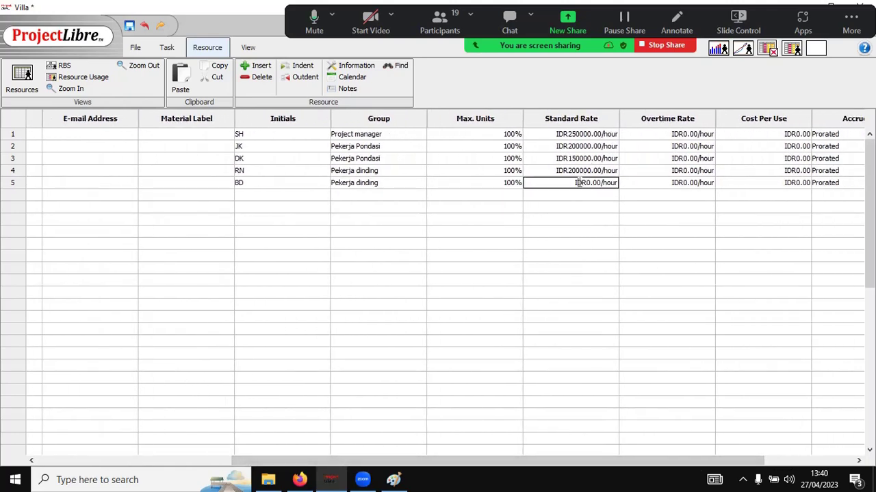
left_click(578, 183)
type("150000")
key("Up")
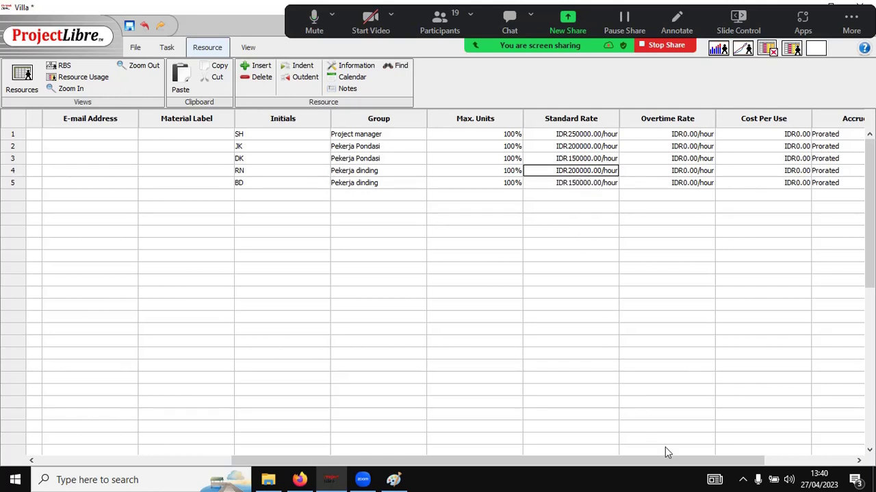
Step: Add a sixth work resource with the worker's name, initials DM and group Pekerja Atap
left_click_drag(671, 463, 103, 217)
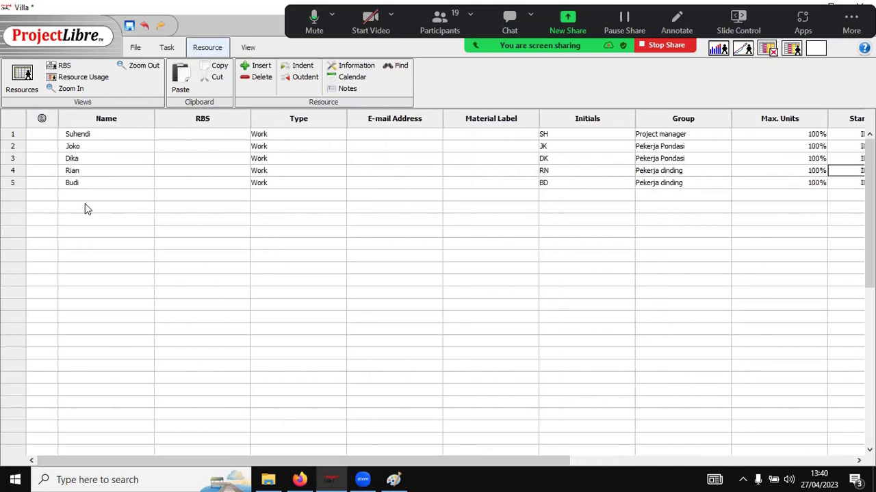
left_click(82, 192)
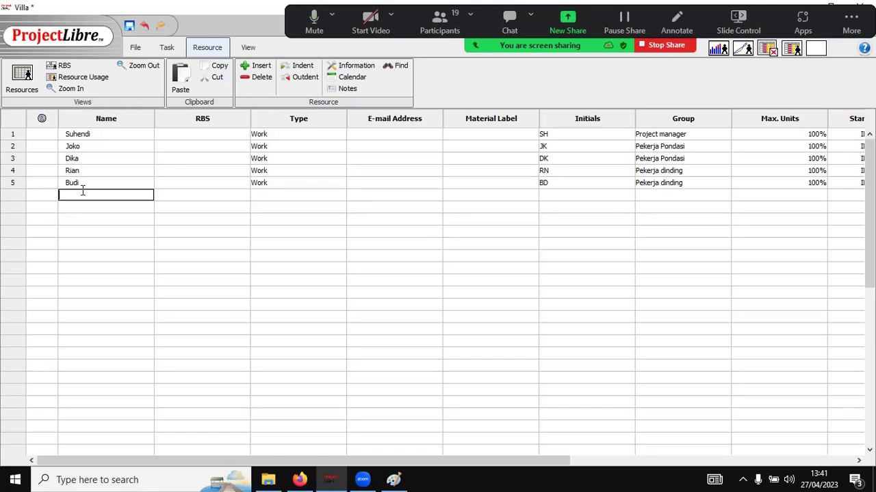
type("Dimas")
left_click(565, 196)
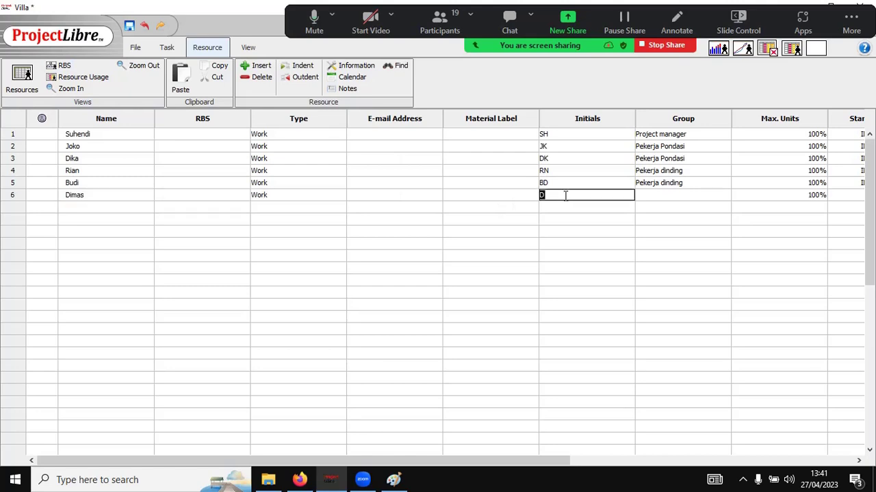
type("DM")
left_click(681, 194)
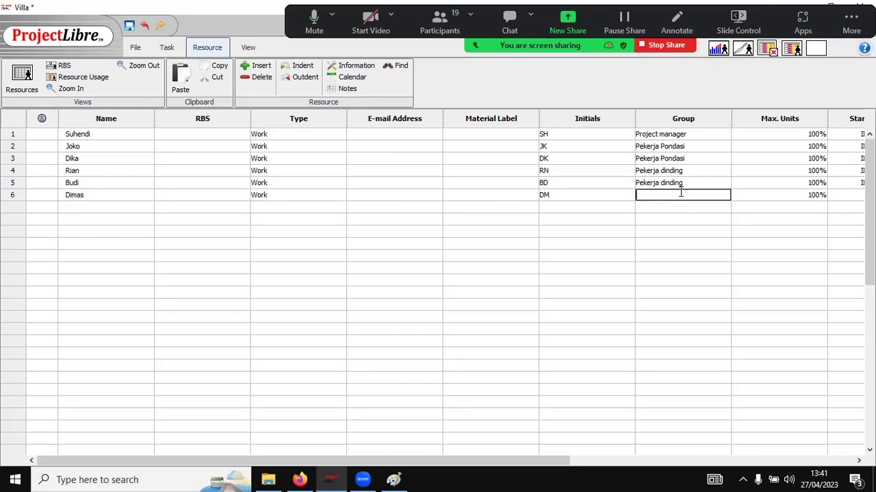
type("Pekerja Atap")
Step: Set the sixth resource's standard rate to 200000 per hour
left_click_drag(519, 458, 643, 462)
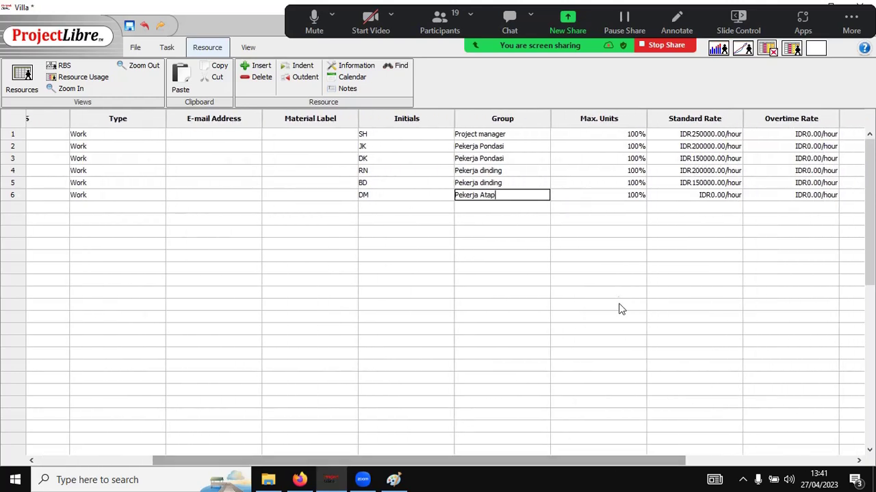
left_click(692, 197)
left_click(692, 197)
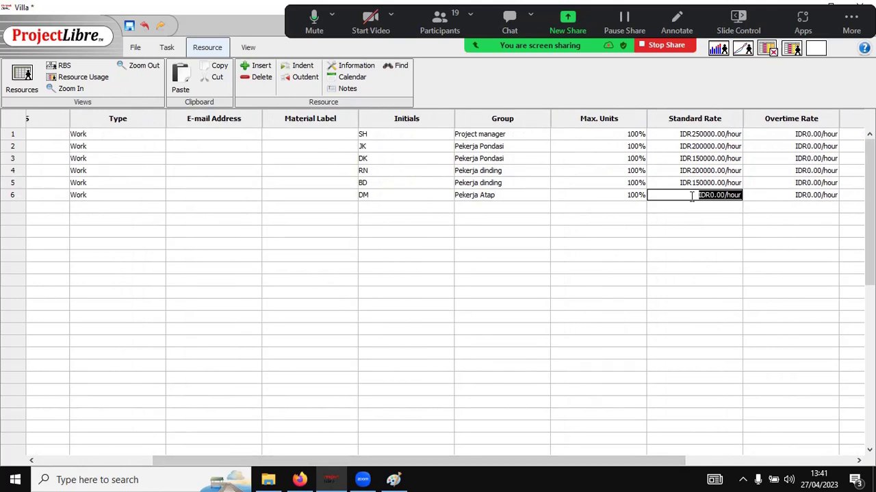
type("200")
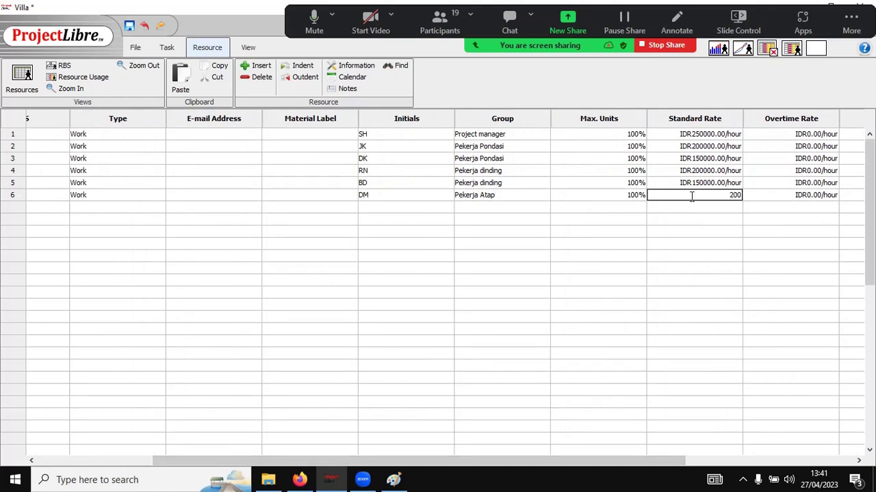
type("0")
key("Return")
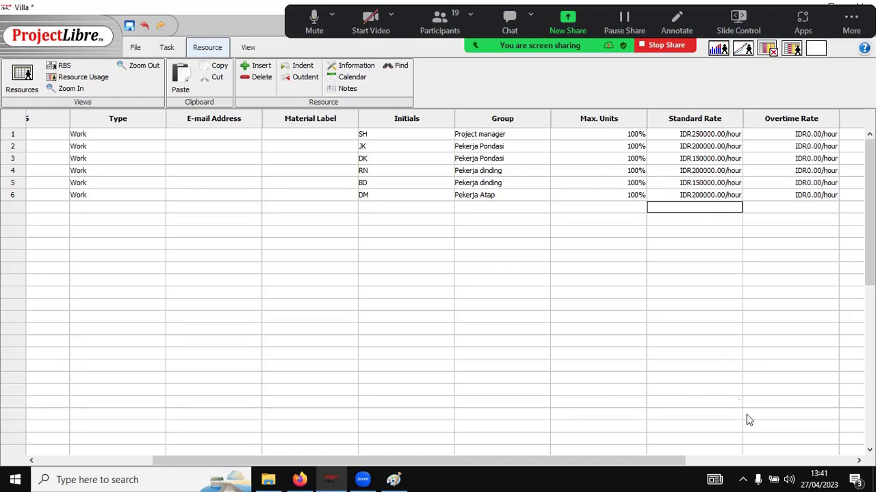
Step: Add a seventh work resource with the worker's name, initials RA and group Taman
left_click_drag(609, 461, 74, 195)
left_click(81, 206)
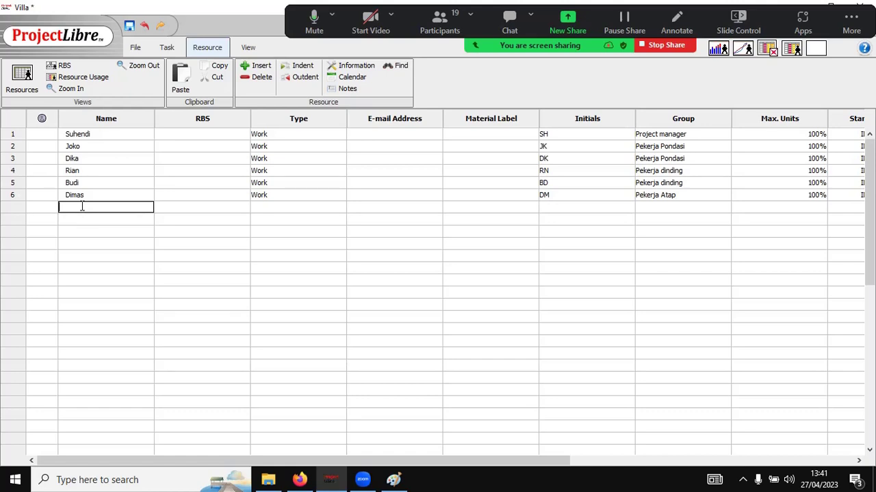
type("Ria")
left_click(289, 208)
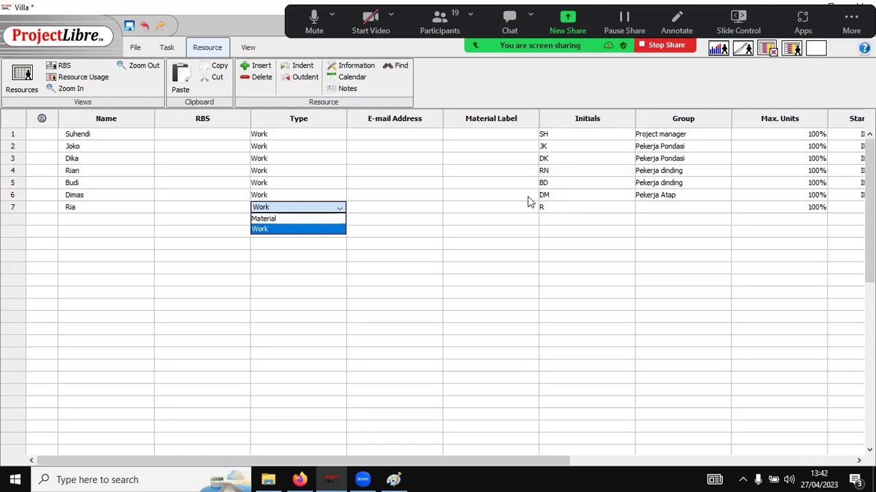
left_click(565, 213)
double_click(565, 212)
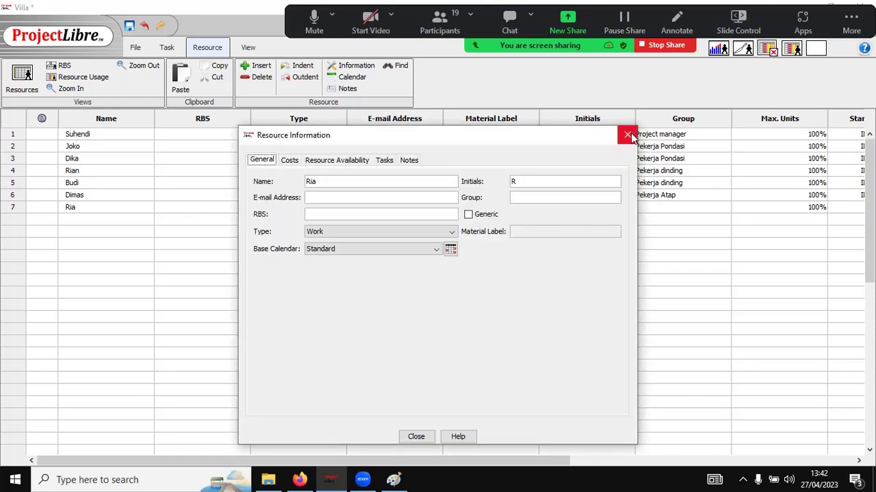
left_click(627, 135)
double_click(549, 207)
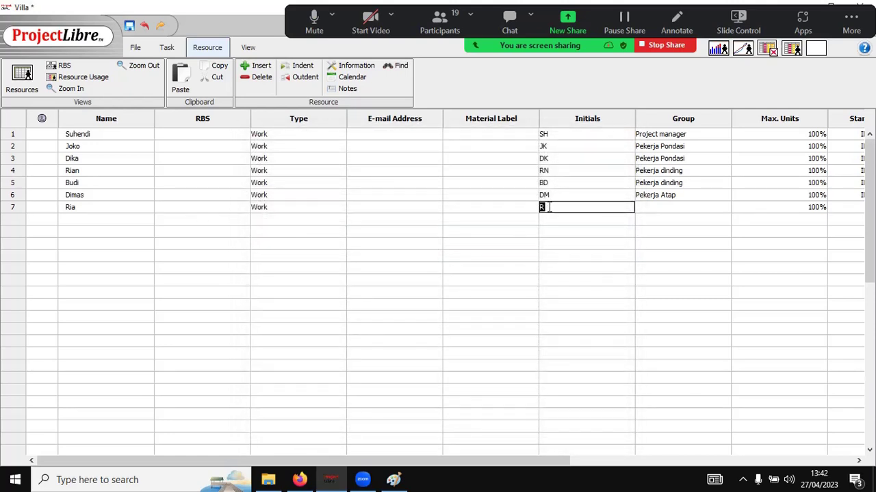
type("RA")
left_click(673, 205)
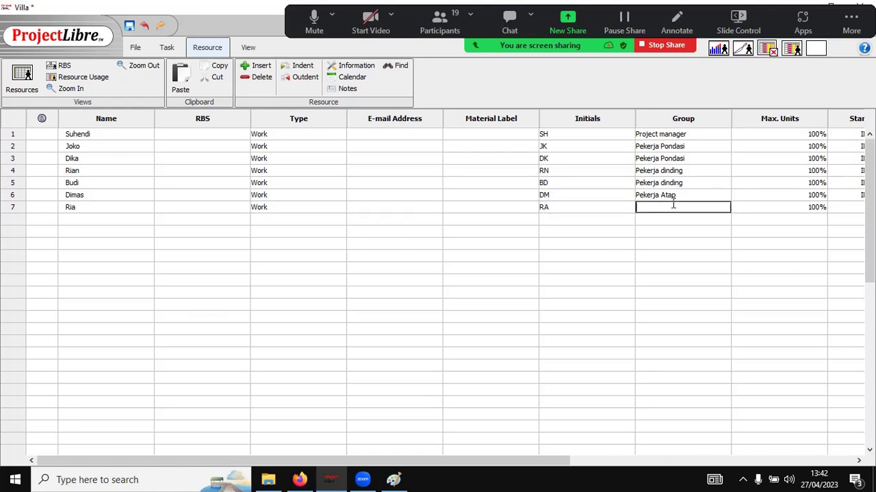
type("Taman")
Step: Set the seventh resource's standard rate to 200000 per hour
left_click_drag(563, 466, 710, 452)
double_click(651, 207)
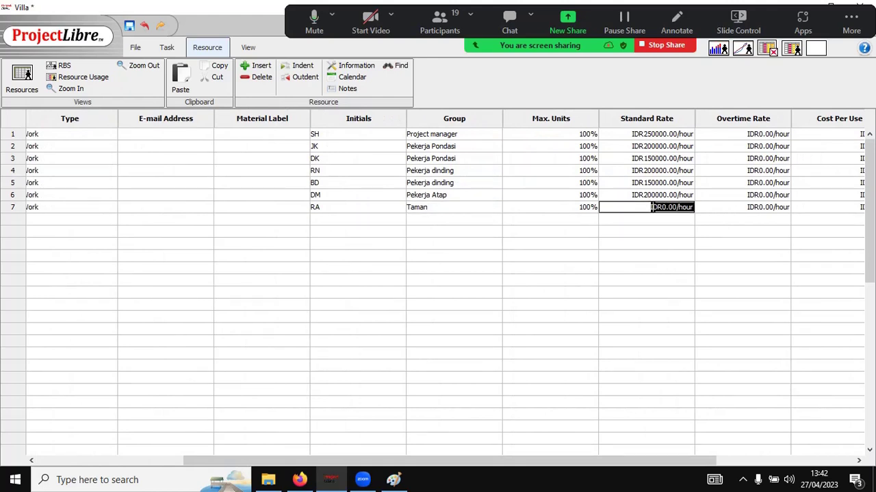
key("BackSpace")
type("200000")
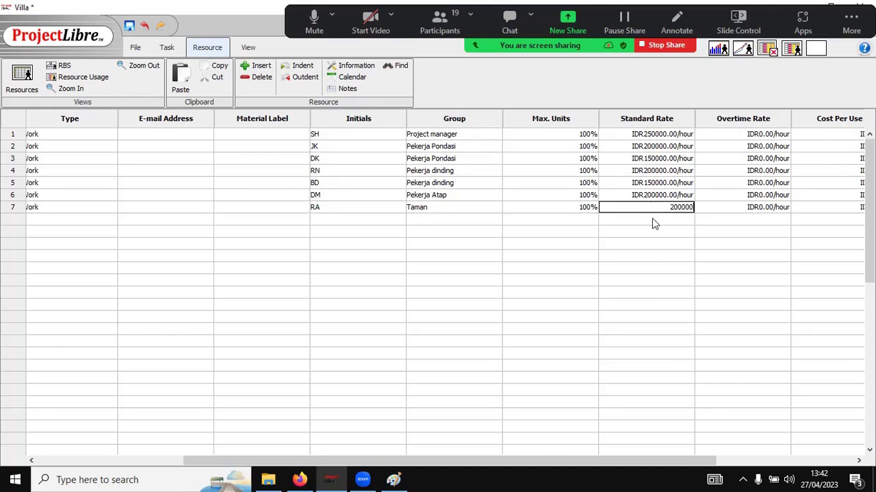
key("Return")
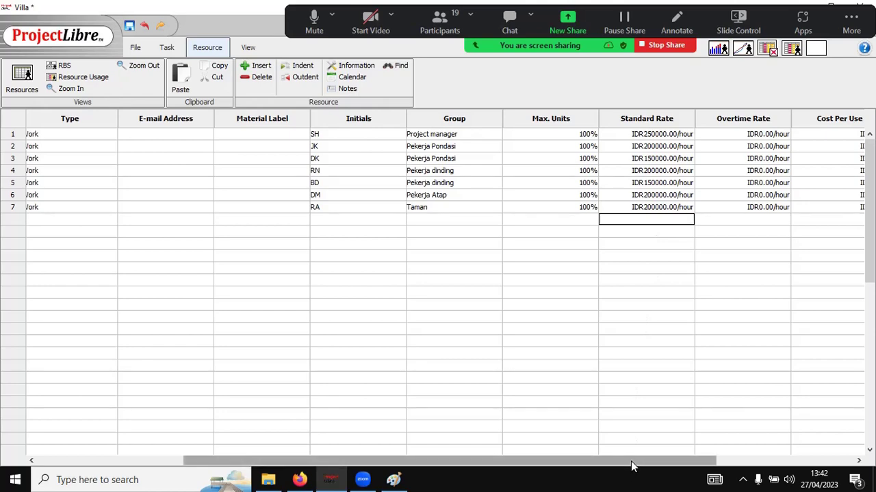
Step: Replace the seventh resource's name with another worker's name and change the initials to DL
left_click_drag(632, 465, 486, 463)
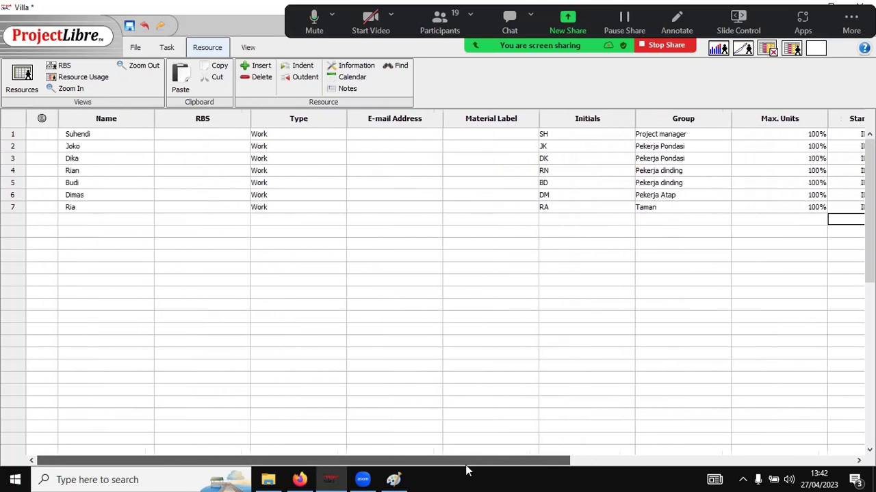
double_click(77, 210)
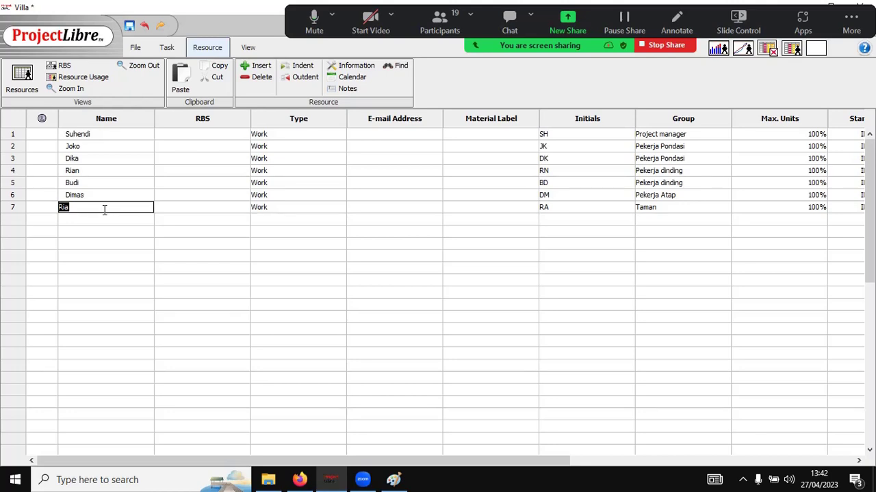
type("Dahlan")
left_click(331, 210)
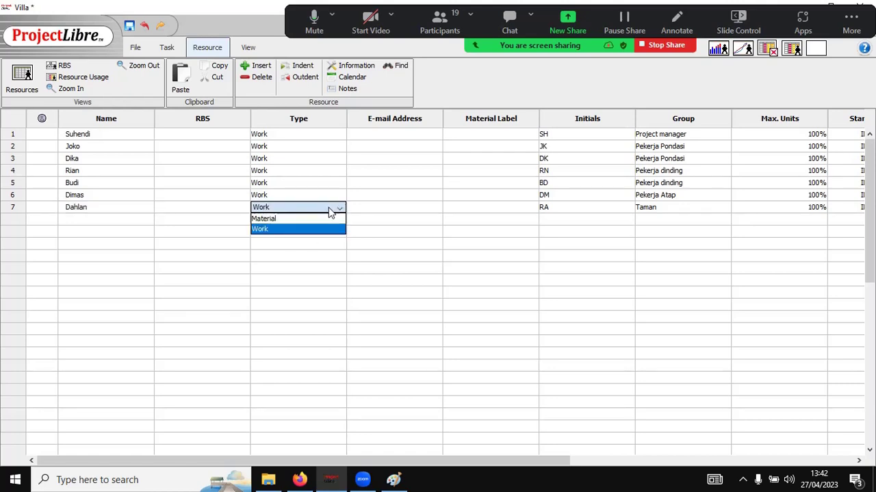
left_click(608, 212)
left_click(607, 209)
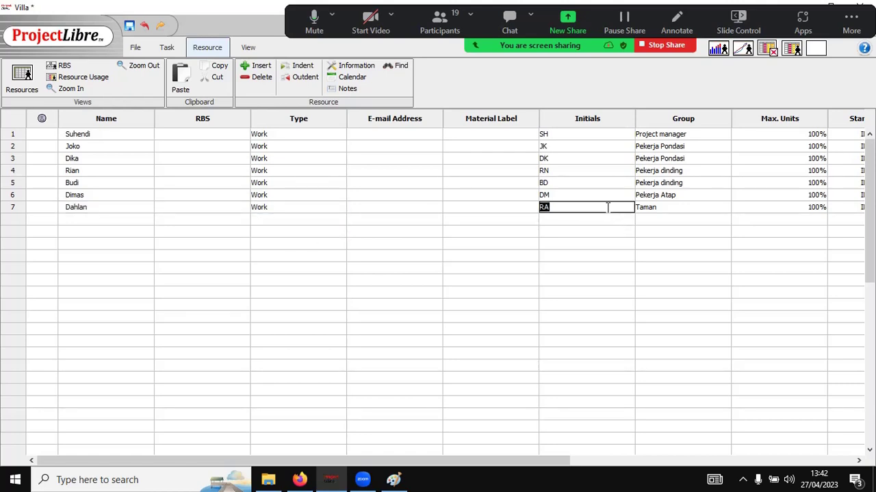
type("DL")
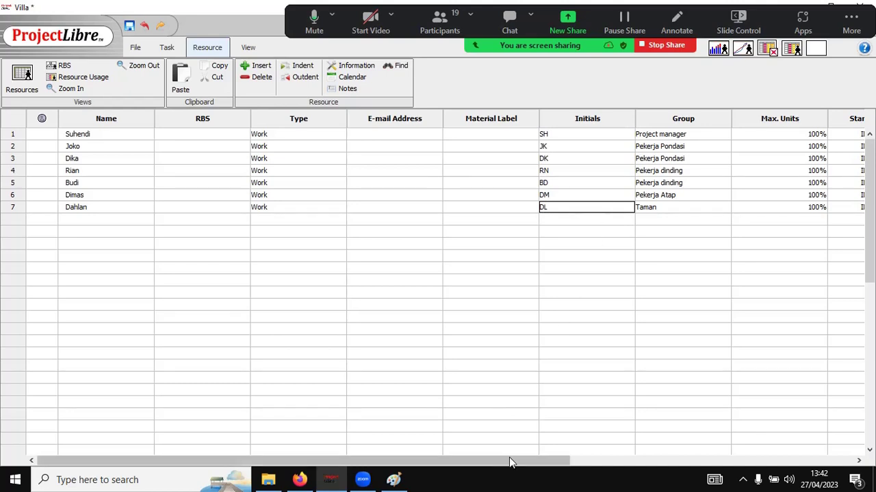
Step: Copy the group Pekerja Atap from the sixth resource to the seventh resource
left_click_drag(509, 457, 576, 472)
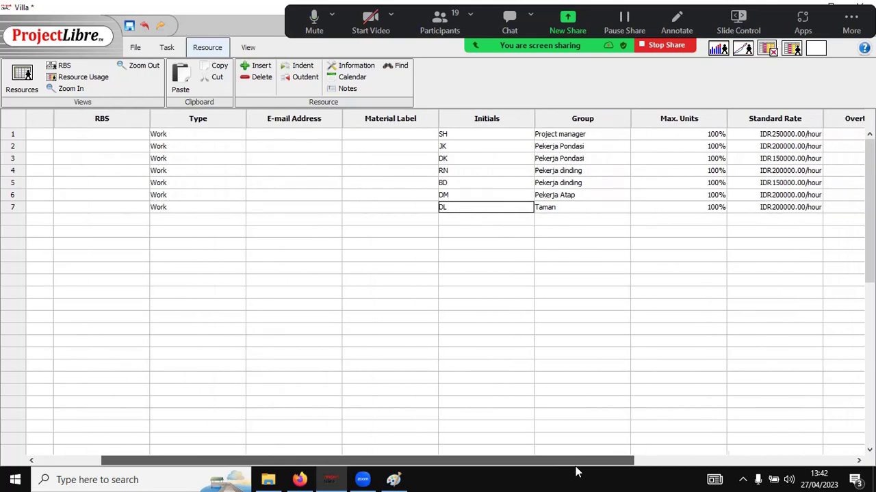
left_click(575, 207)
key("Up")
key("Up")
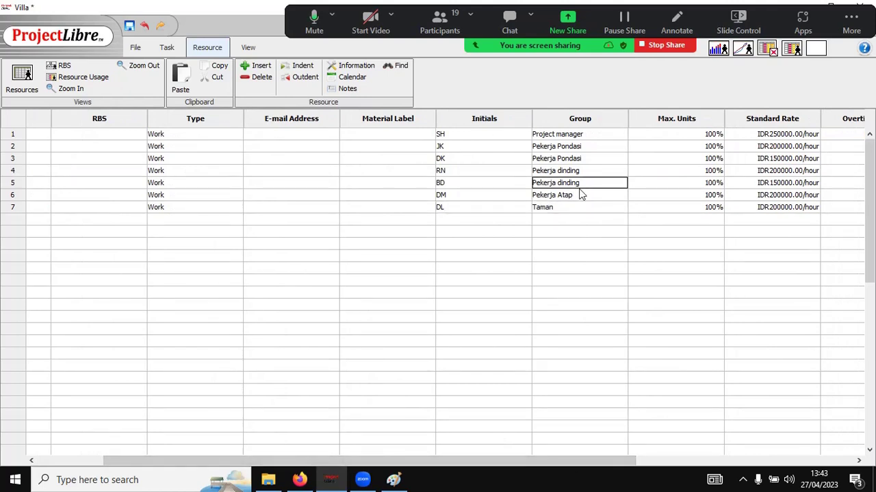
left_click(587, 197)
key("ctrl+c")
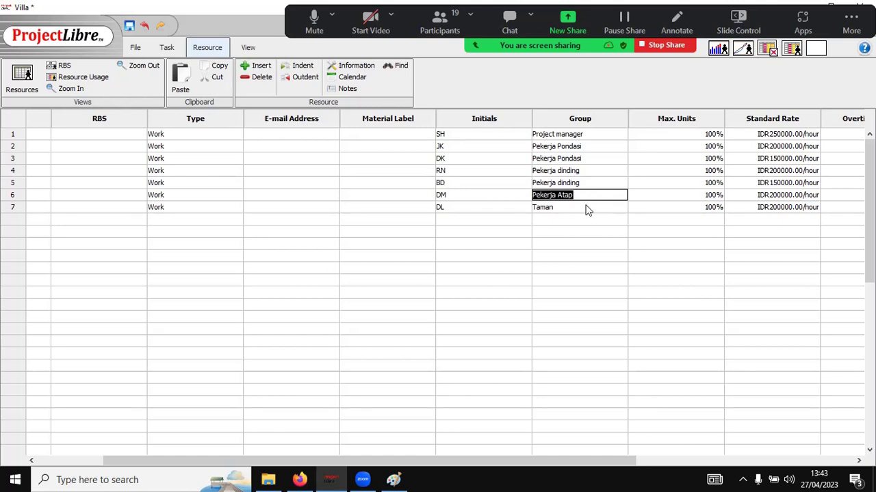
left_click(586, 207)
key("ctrl+v")
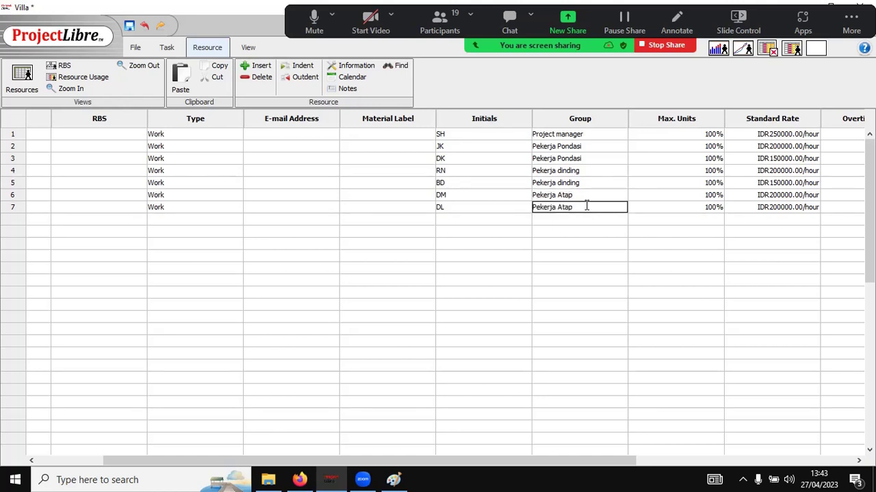
Step: Set the seventh resource's standard rate to 150000 per hour
left_click_drag(579, 459, 660, 467)
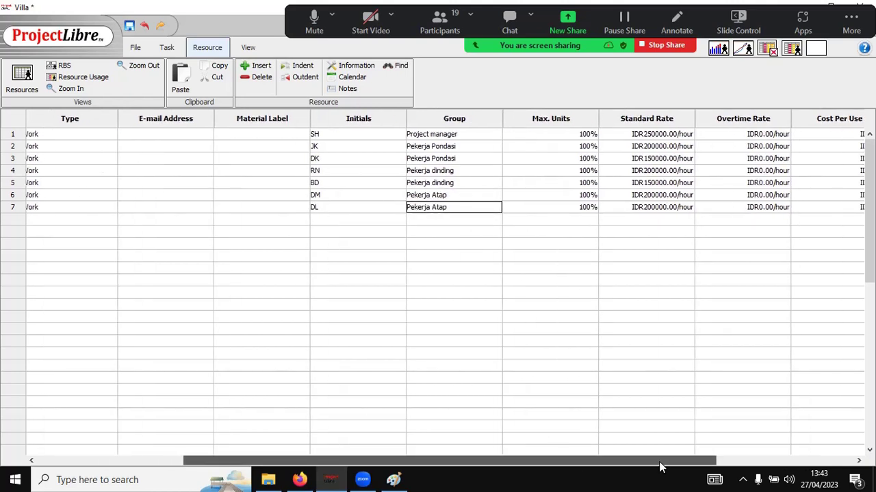
left_click(631, 208)
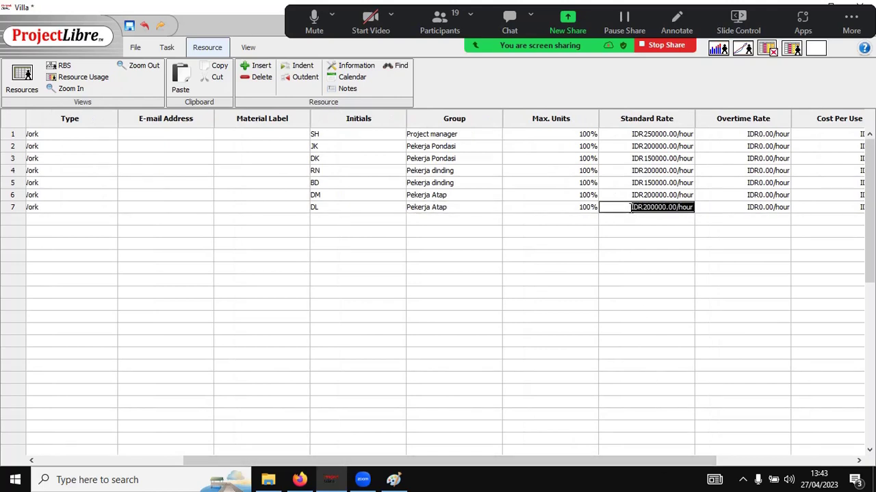
type("150")
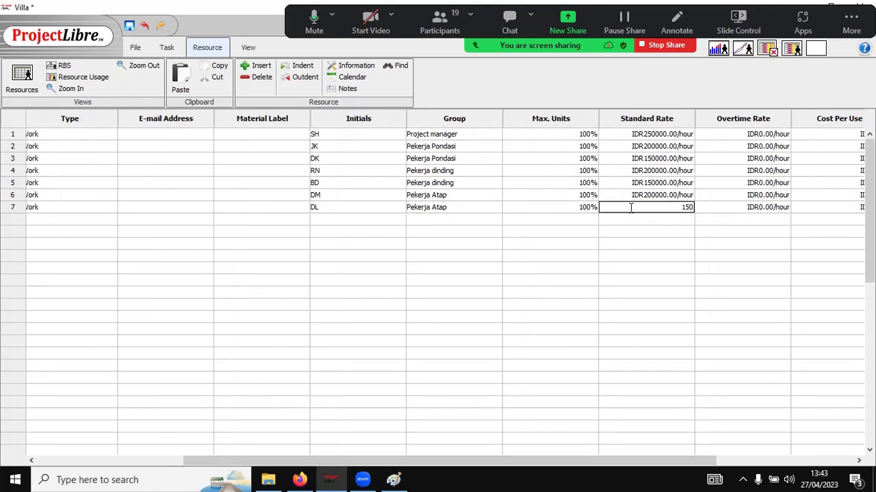
type("000")
key("Return")
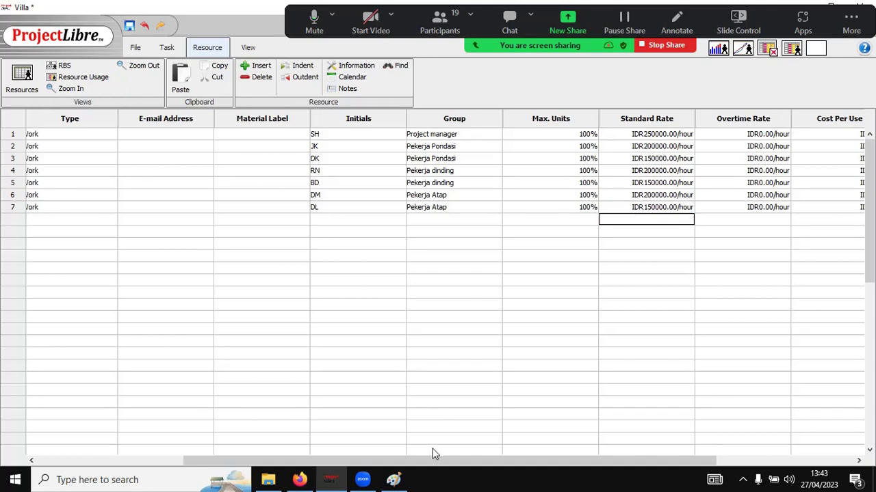
Step: Add an eighth work resource with the worker's name, initials RA and group Taman
left_click_drag(433, 461, 235, 438)
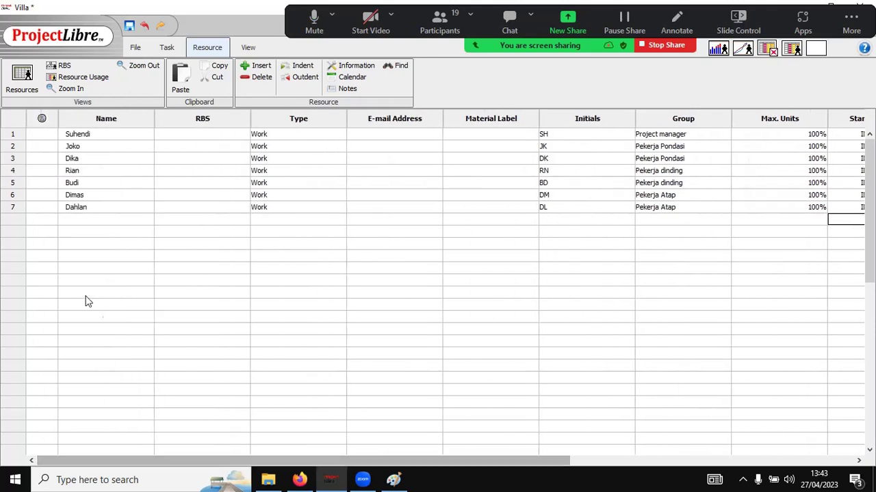
double_click(86, 219)
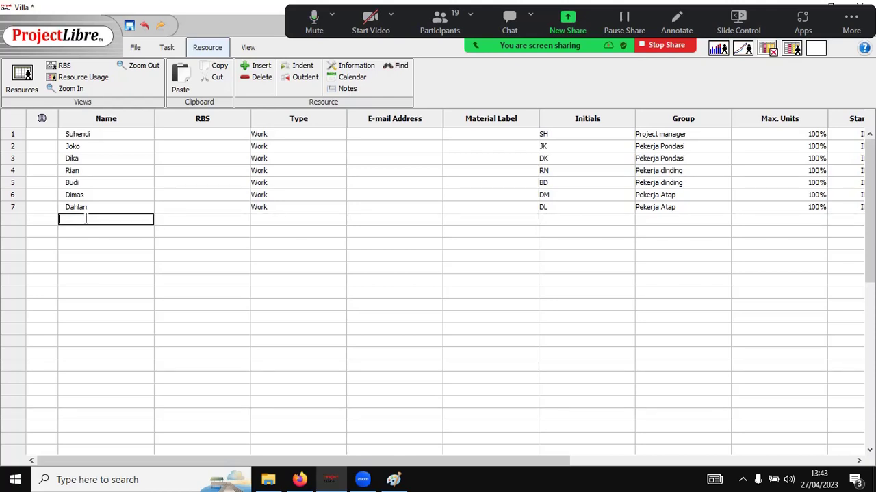
type("Ria")
left_click(266, 213)
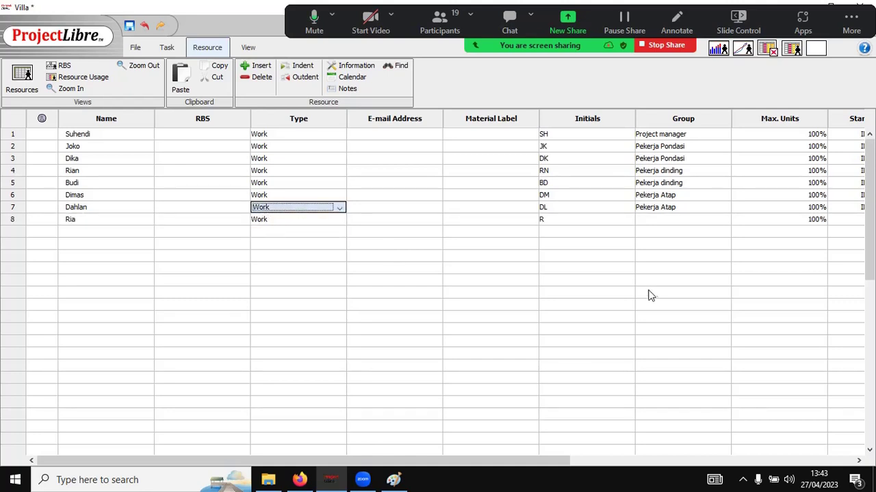
double_click(586, 219)
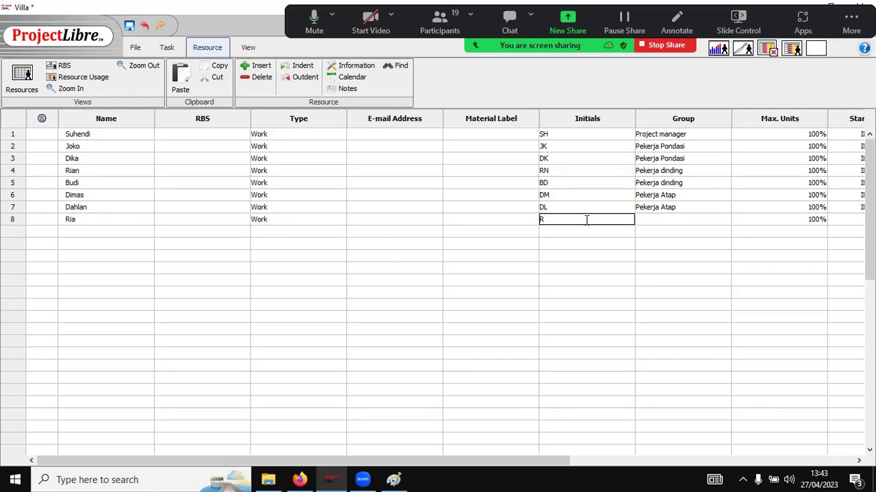
type("A")
double_click(647, 219)
type("Tam")
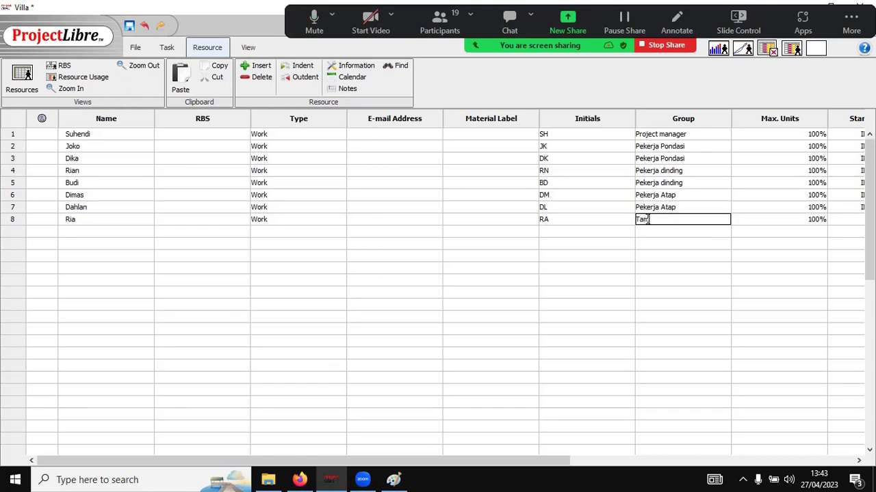
type("an")
left_click_drag(541, 468, 684, 467)
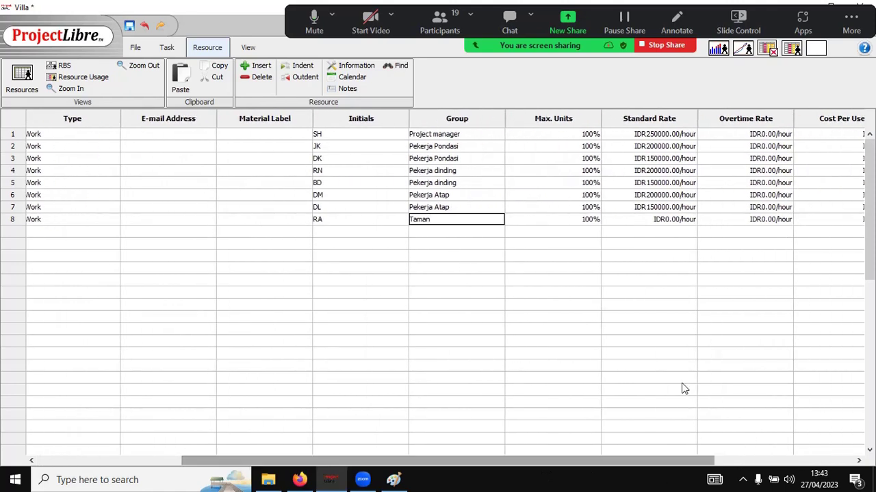
Step: Set the eighth resource's standard rate to 200000 per hour
double_click(658, 220)
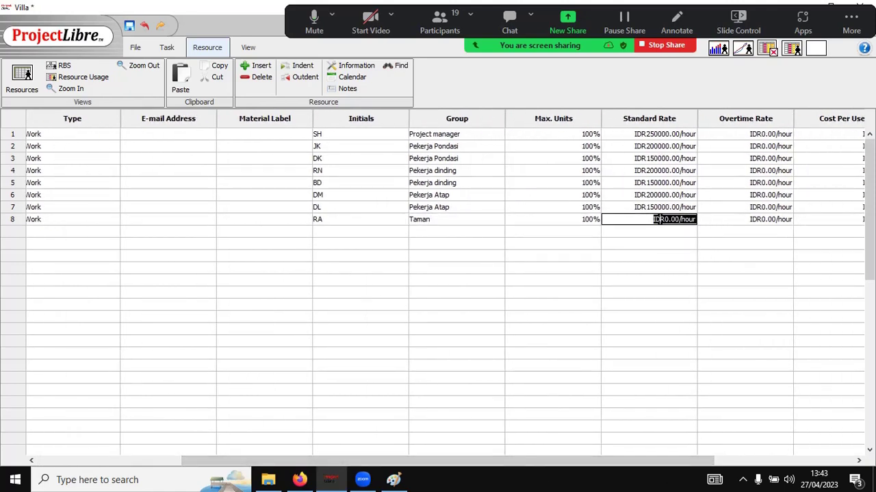
key("BackSpace")
type("200000")
key("Return")
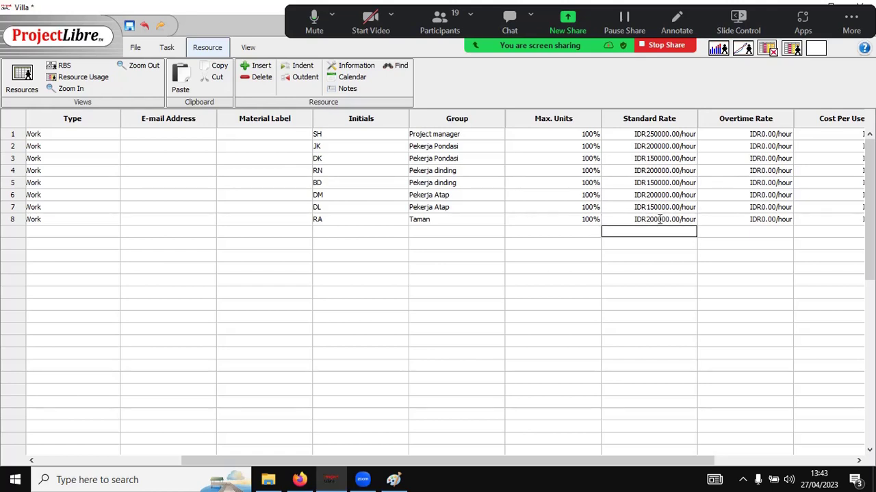
Step: Add a ninth work resource with the worker's name, initials DR and group Taman
left_click_drag(663, 462, 517, 461)
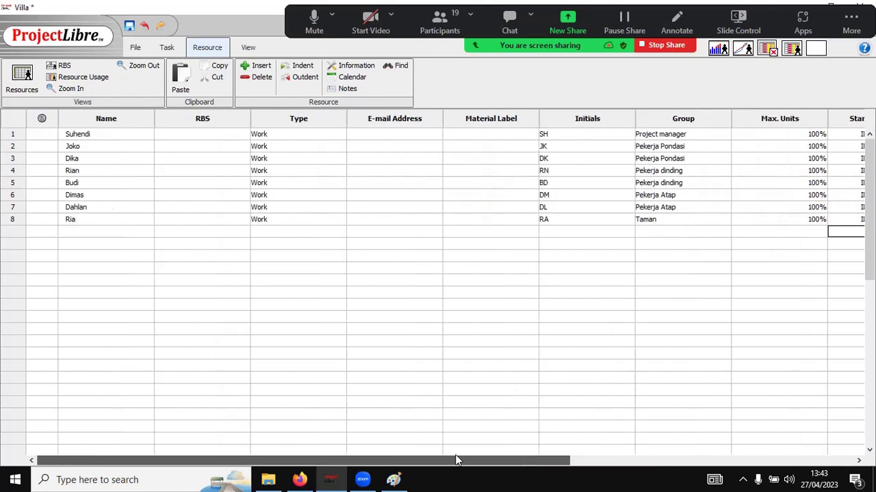
left_click(80, 231)
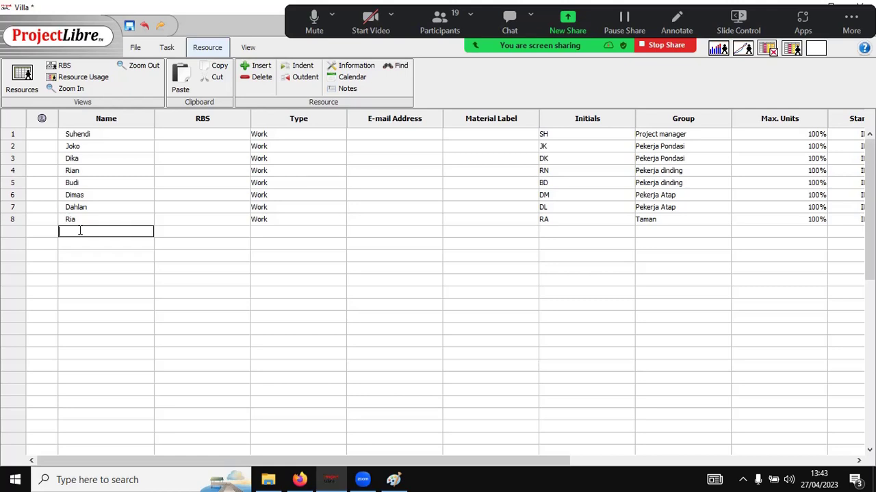
type("Damar")
left_click(379, 231)
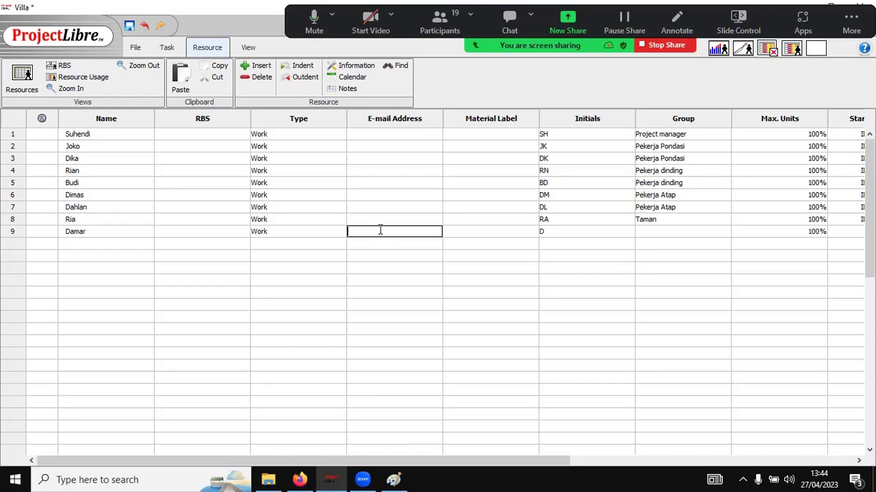
double_click(591, 234)
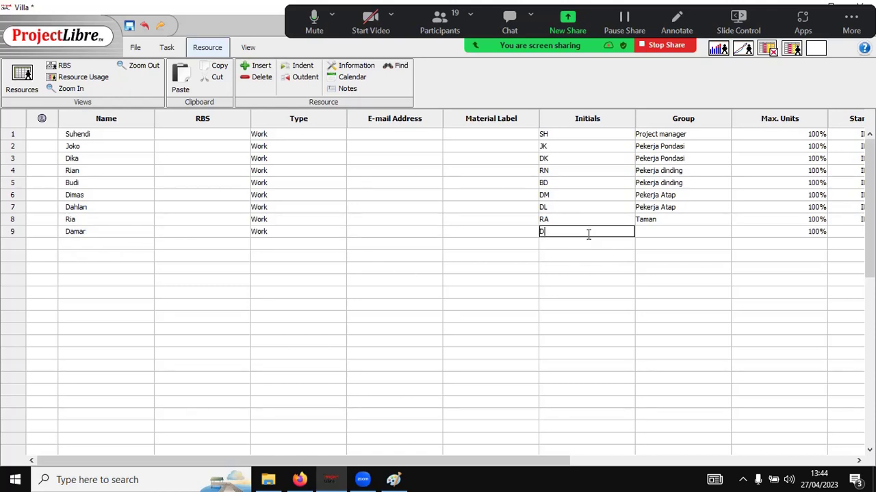
type("R")
left_click(679, 231)
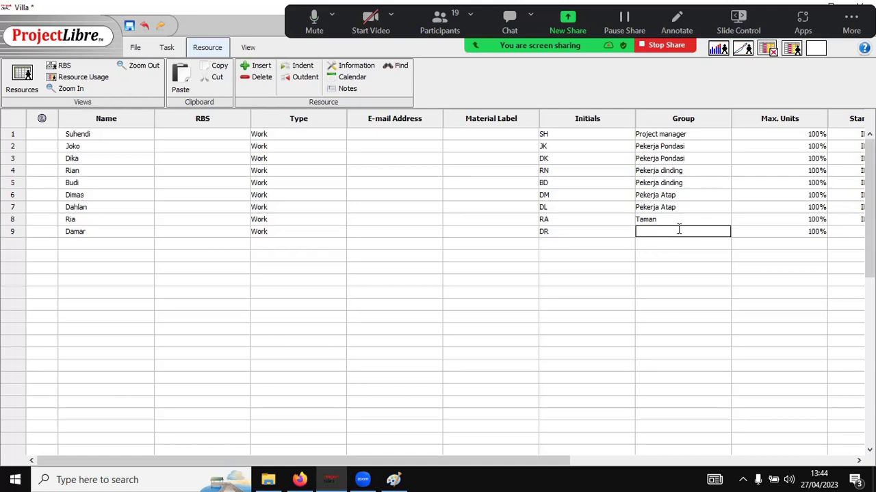
type("Taman")
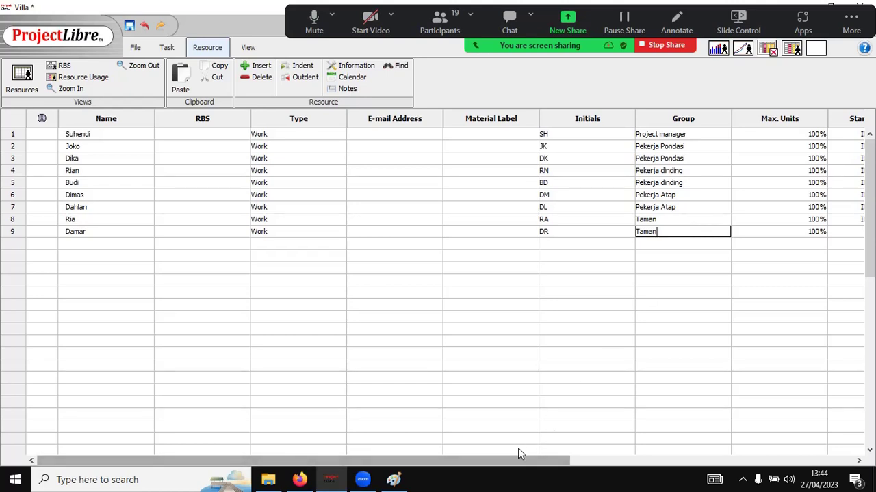
Step: Set the ninth resource's standard rate to 150000 per hour
left_click_drag(519, 456, 711, 455)
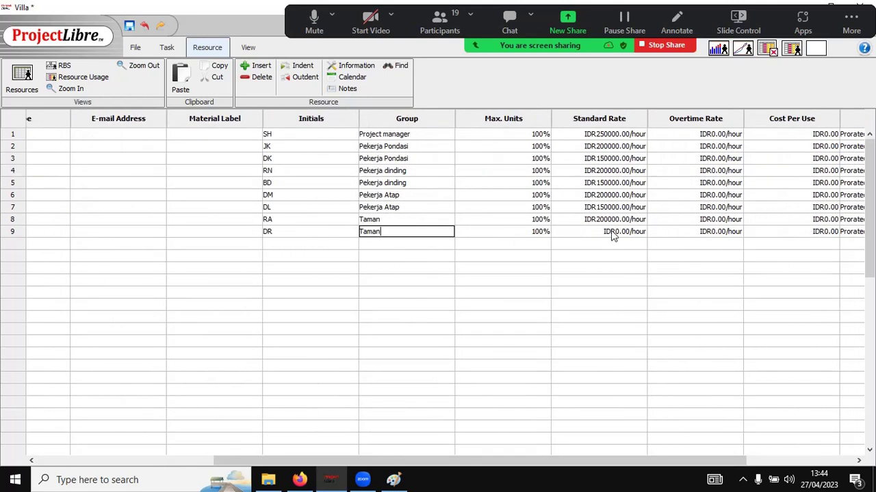
double_click(612, 231)
type("15")
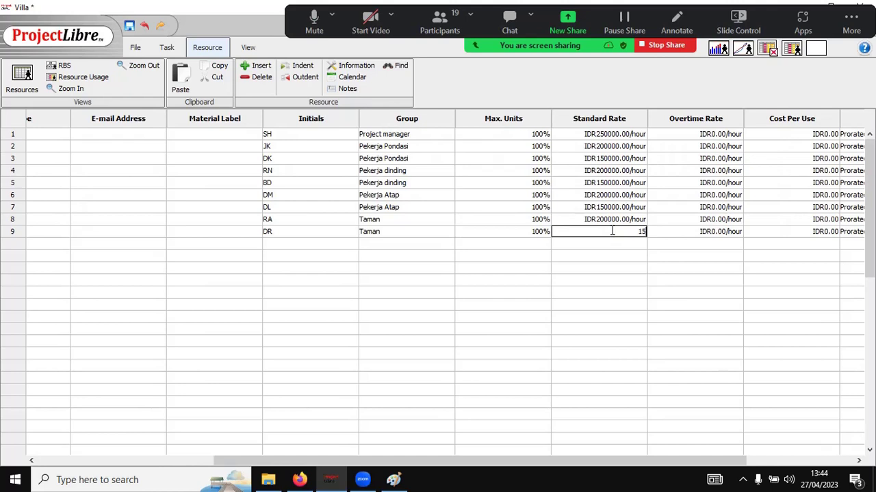
type("0000")
key("Return")
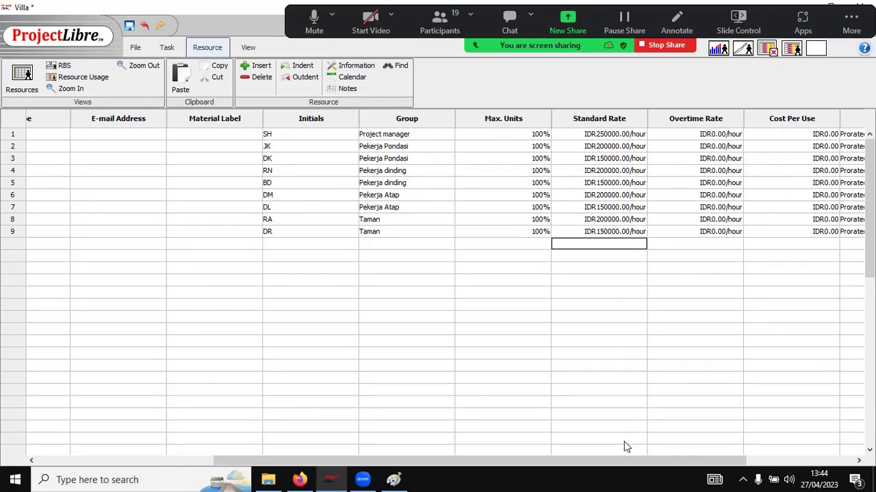
left_click_drag(623, 461, 457, 472)
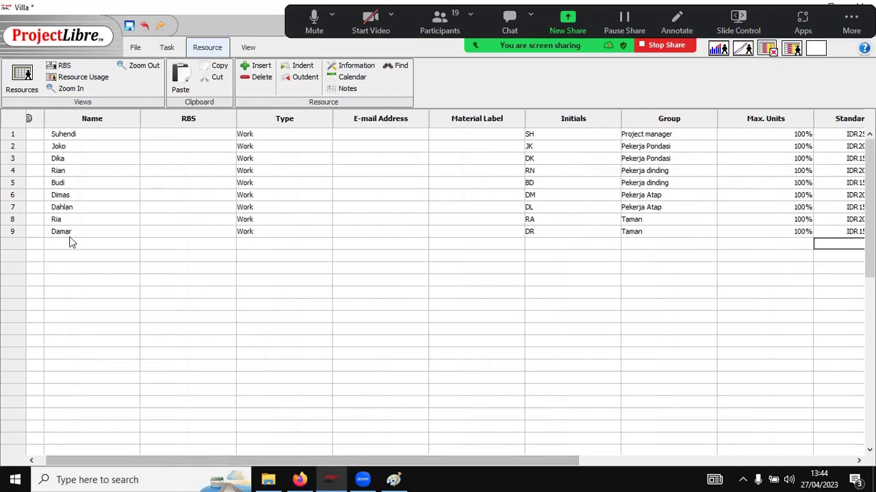
left_click(71, 243)
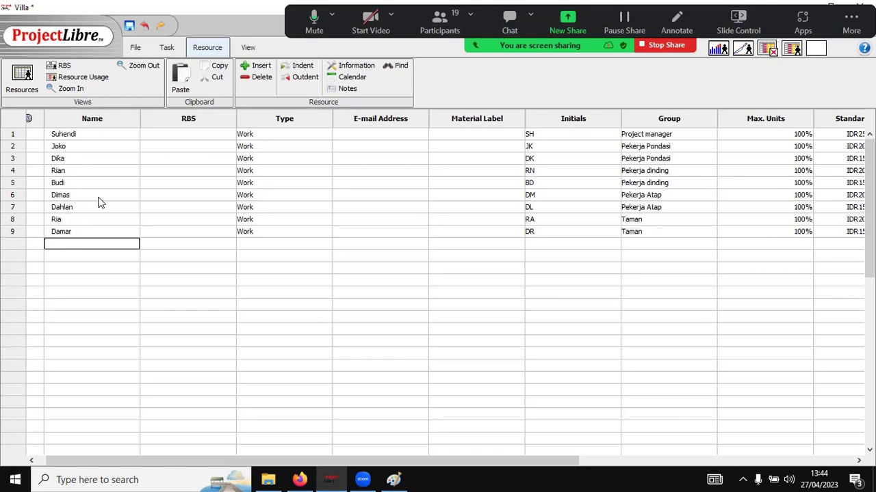
left_click(79, 136)
left_click(78, 158)
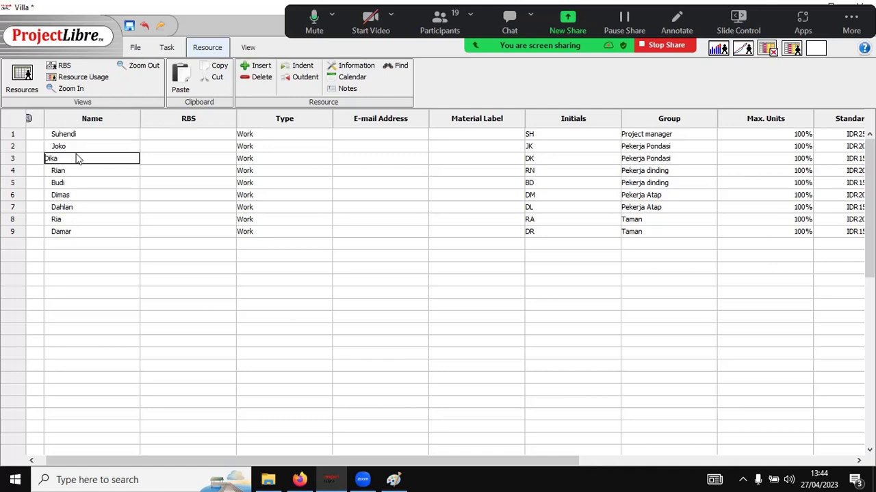
left_click(80, 196)
left_click(78, 137)
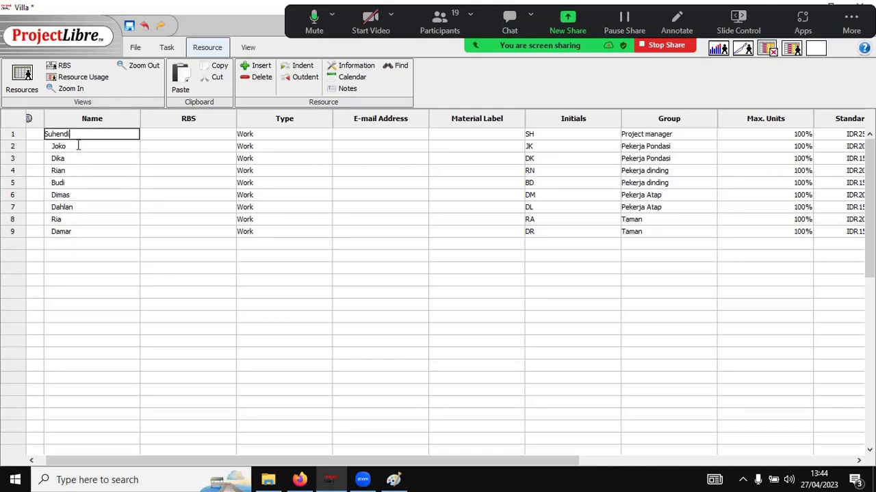
left_click_drag(11, 135, 14, 212)
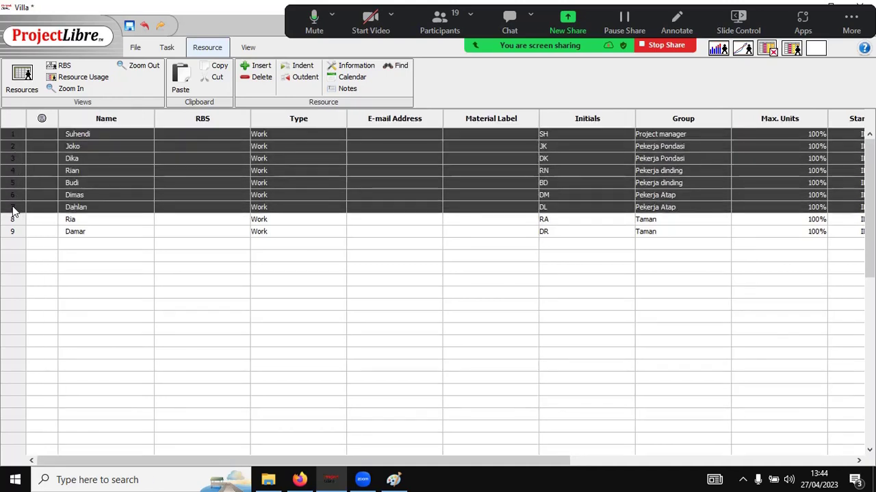
left_click(157, 182)
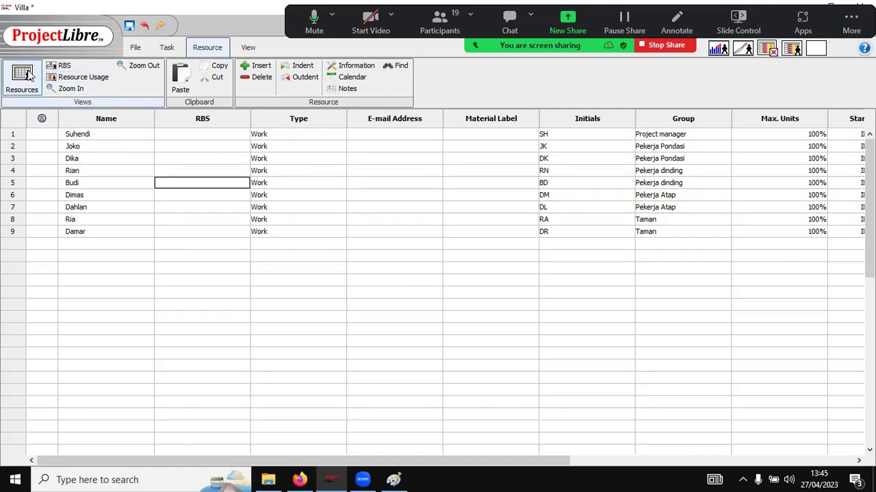
Step: Switch to the Gantt view of the tasks and look at the task information of Galian pondasi
left_click(166, 47)
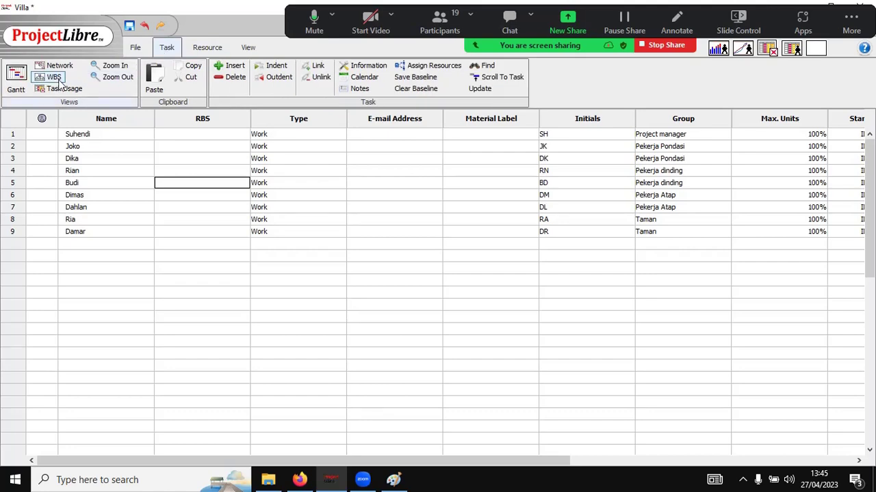
left_click(15, 77)
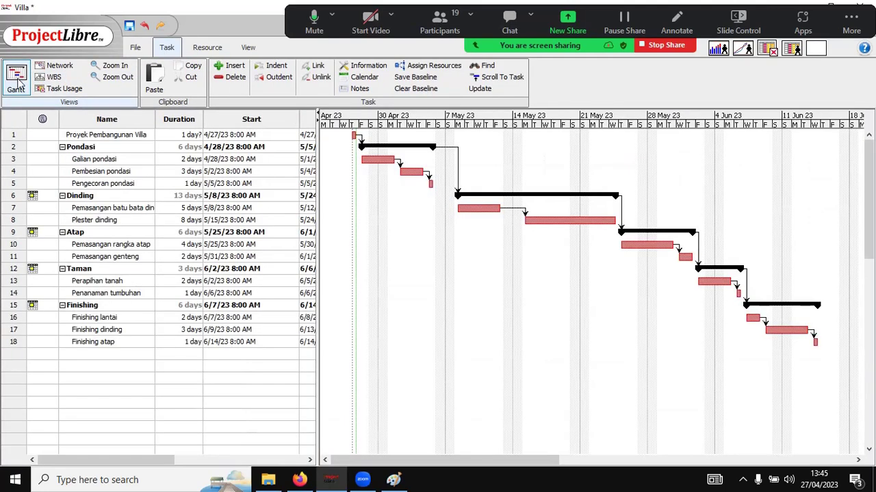
double_click(89, 160)
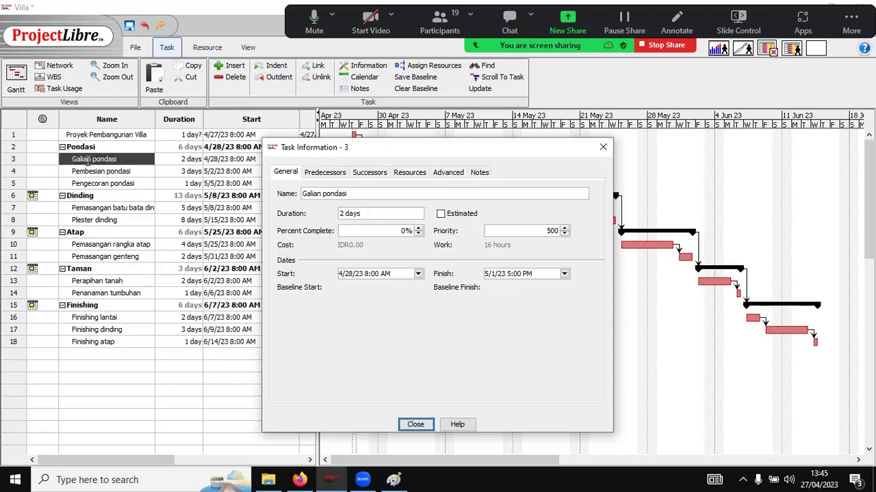
left_click(602, 151)
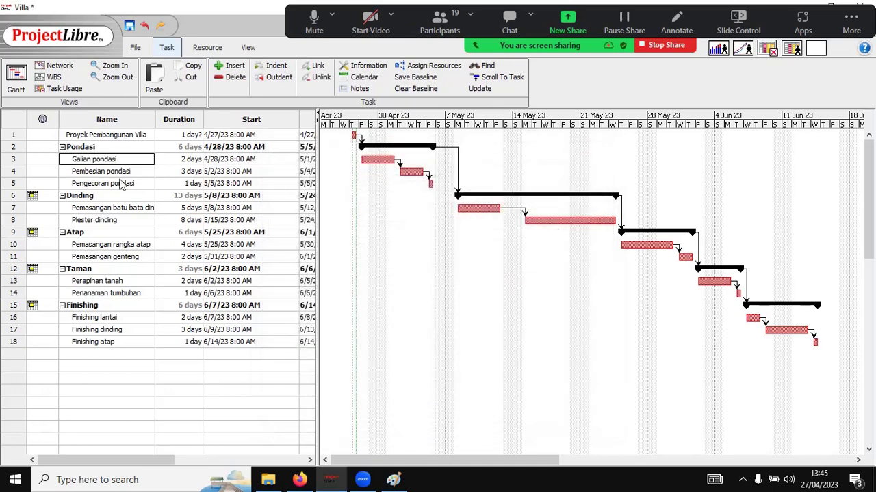
Step: Assign the project manager and the two Pekerja Pondasi workers, the first three resources, to the task Galian pondasi
left_click(5, 162)
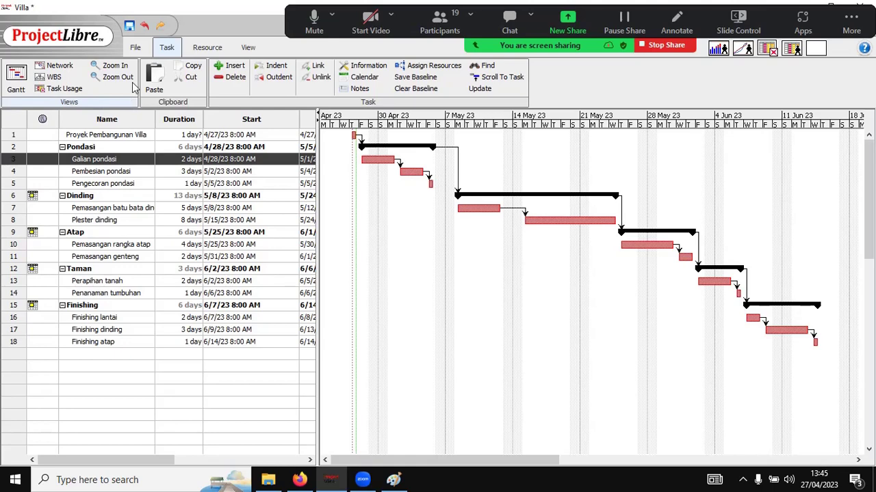
left_click(208, 49)
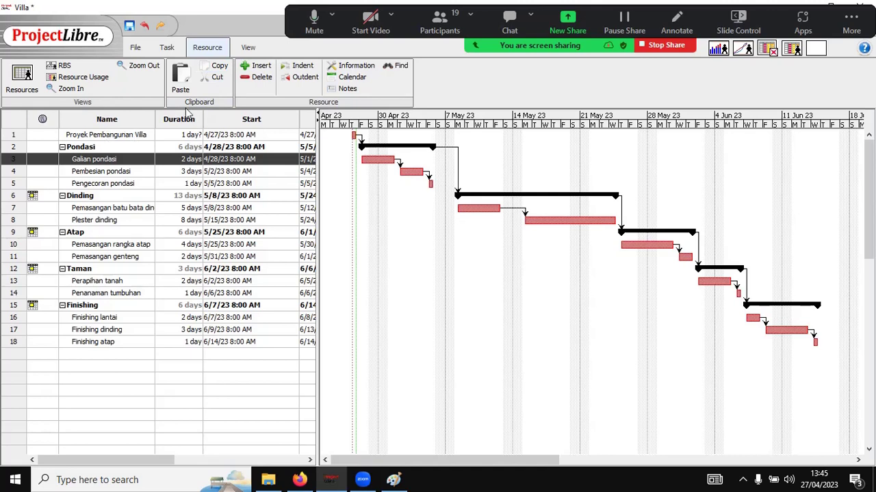
right_click(83, 162)
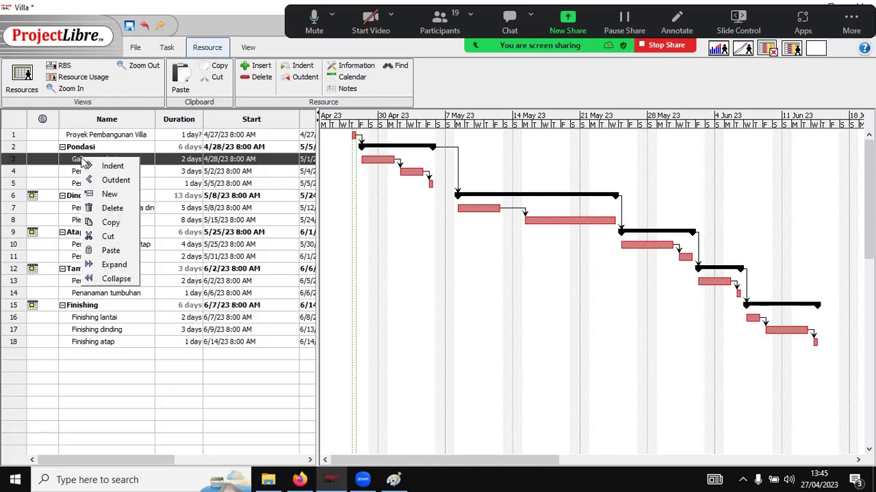
key("Escape")
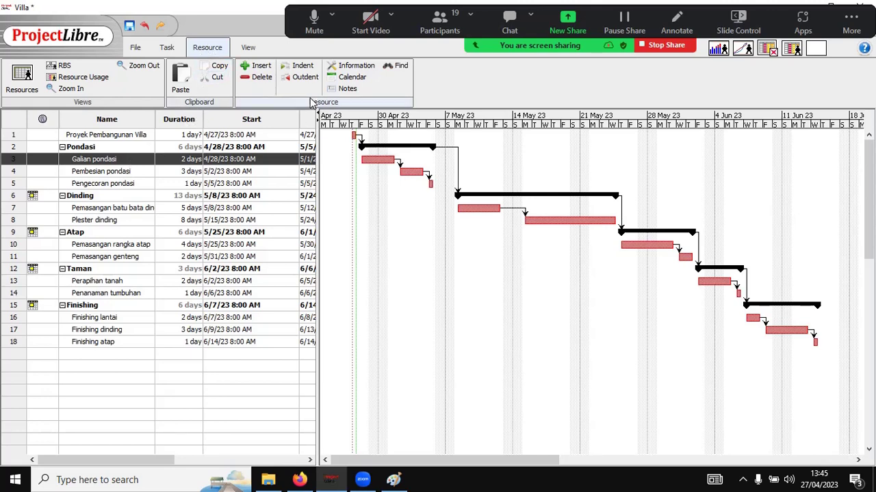
left_click(167, 48)
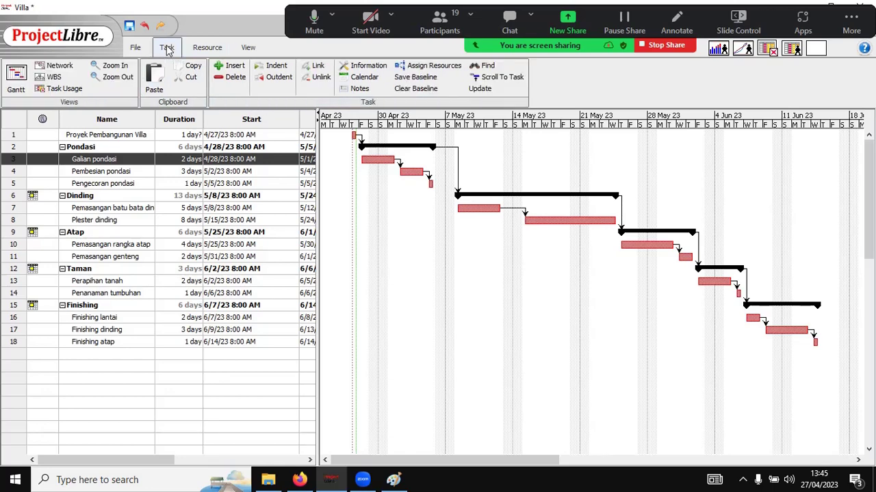
left_click(411, 68)
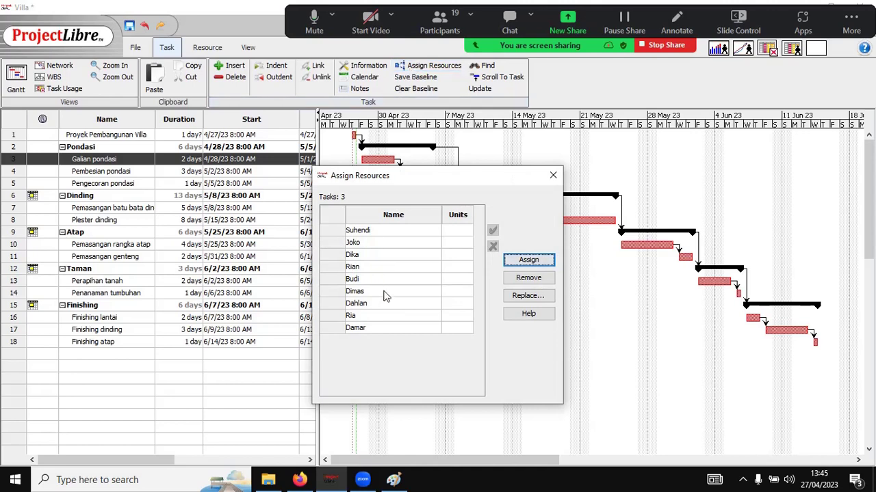
left_click(368, 232)
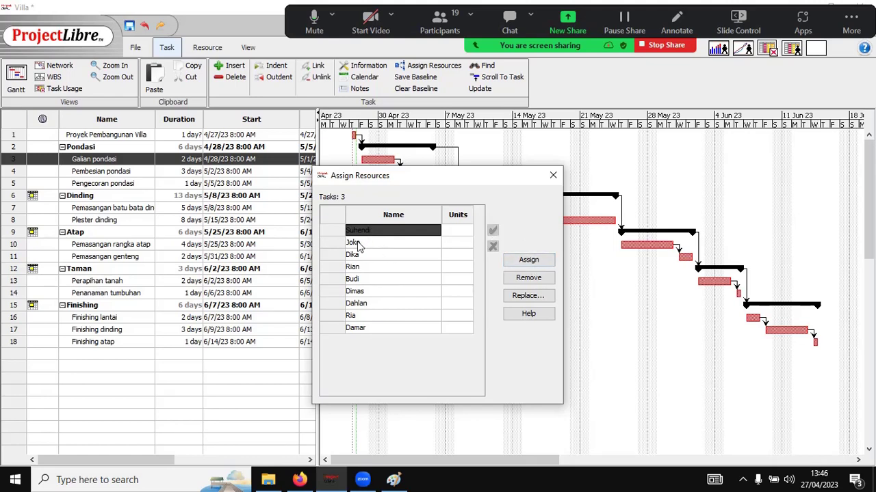
left_click(356, 243, "ctrl")
left_click(363, 255, "ctrl")
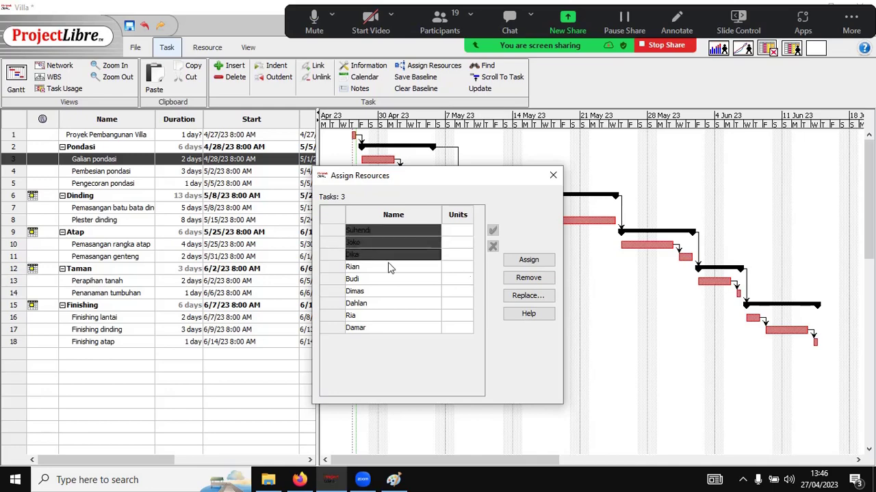
left_click(537, 261)
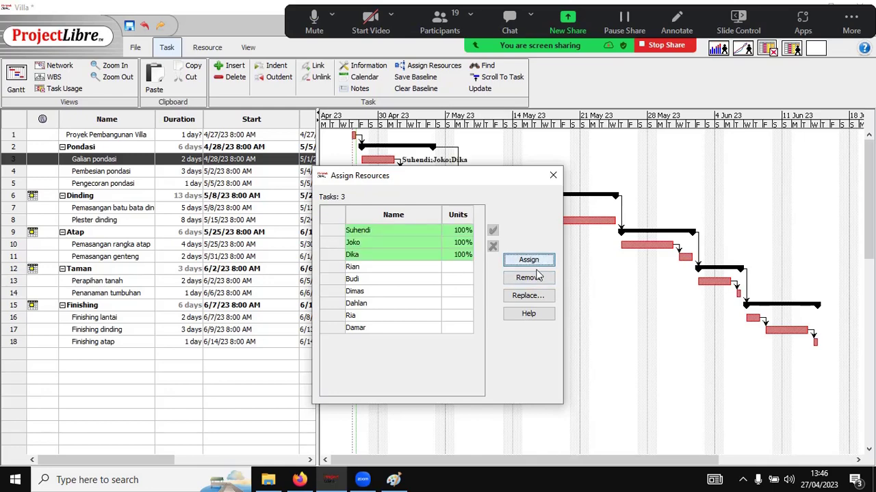
left_click(553, 175)
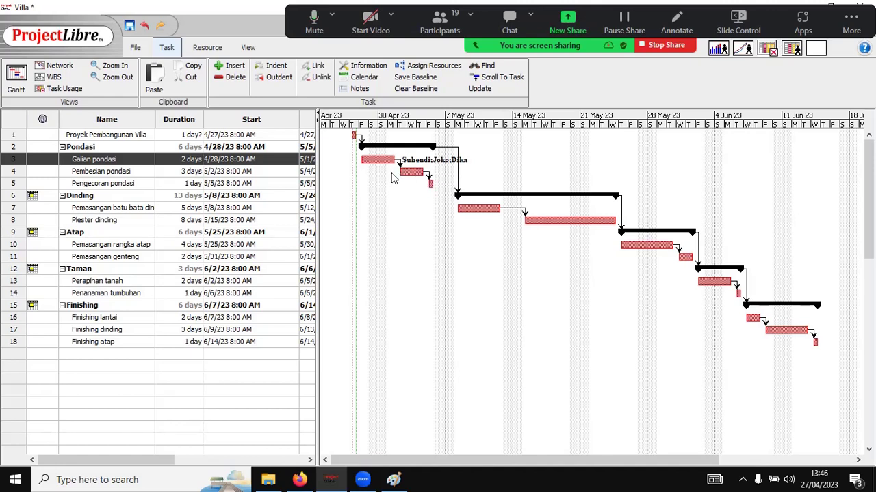
Step: Assign the two Pekerja Pondasi workers, the second and third resources, to the task Pembesian pondasi
double_click(116, 172)
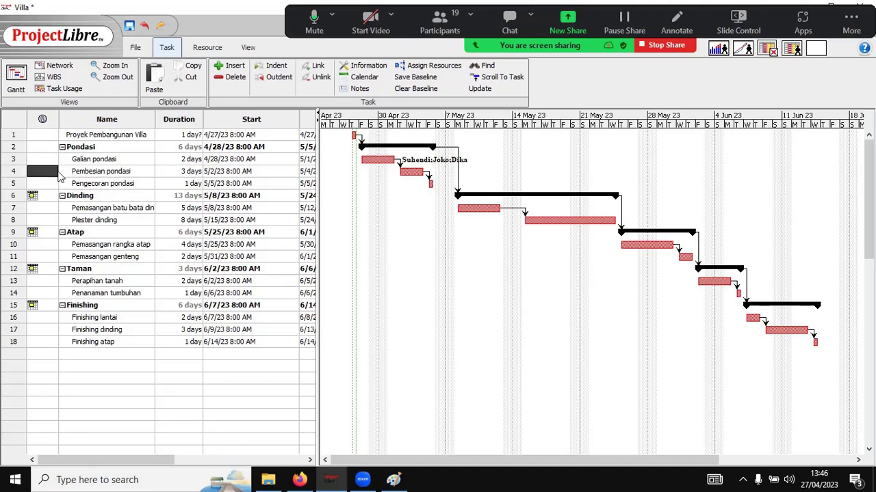
left_click(19, 176)
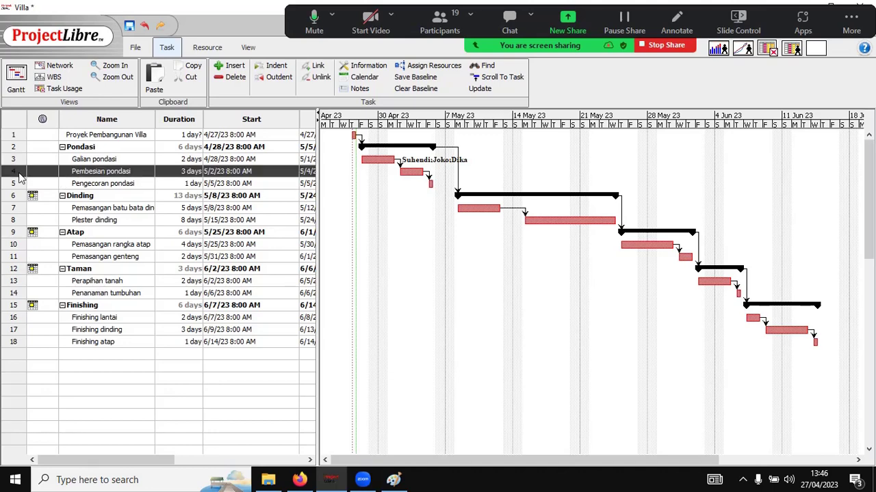
left_click(429, 66)
left_click(378, 246)
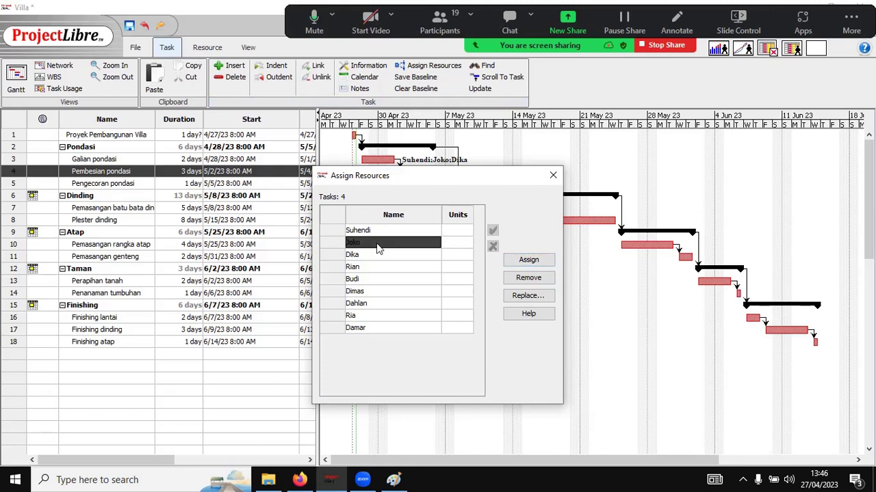
left_click(380, 254, "shift")
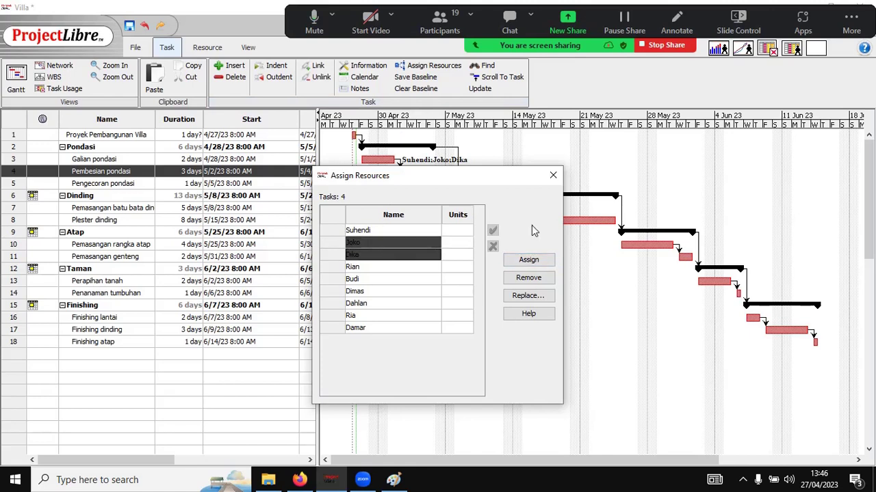
left_click(529, 260)
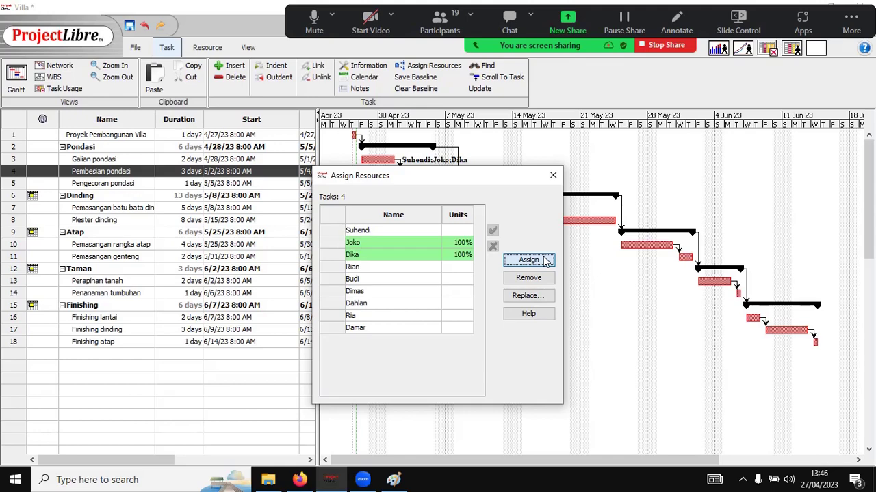
left_click(553, 176)
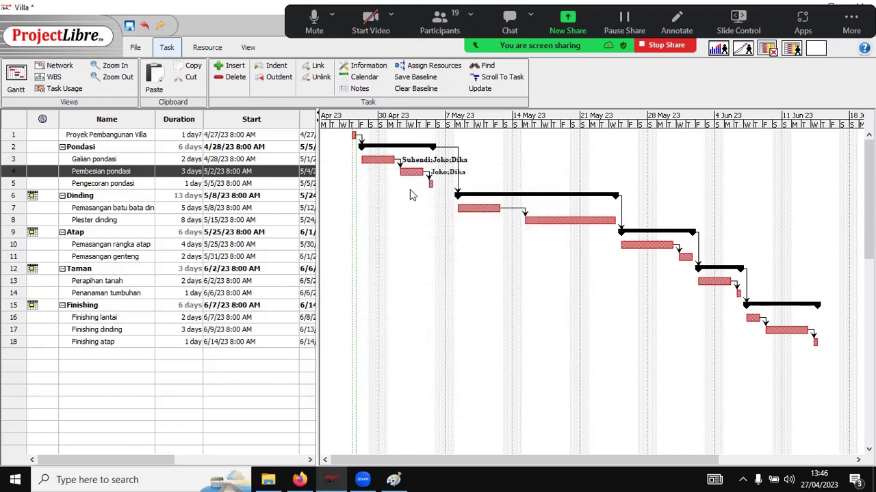
Step: Assign only the project manager, the first resource, to the task Pengecoran pondasi
double_click(96, 183)
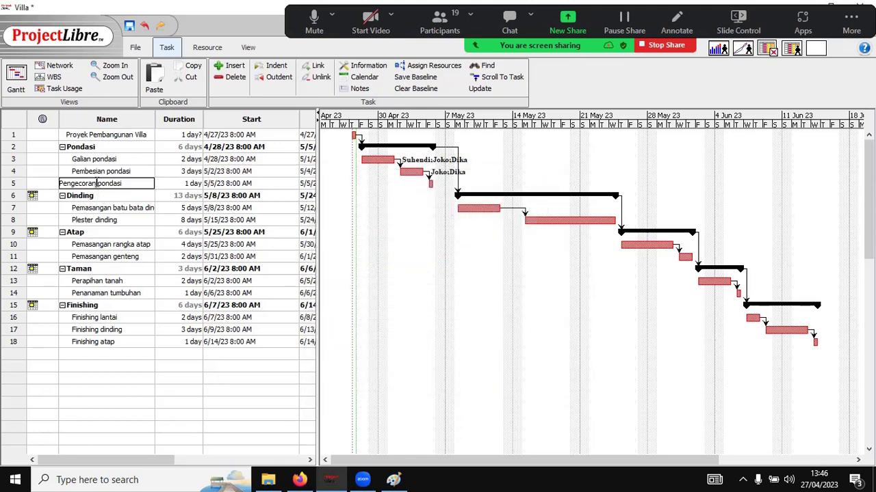
left_click(14, 185)
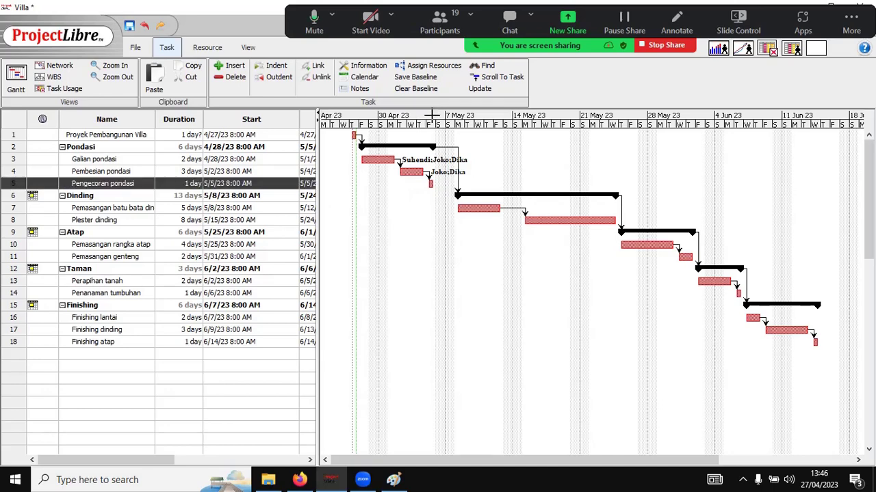
left_click(434, 66)
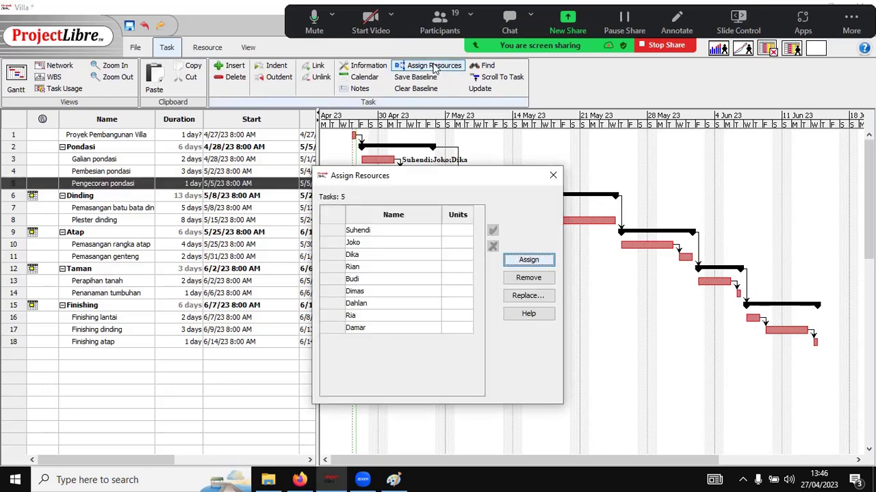
left_click(360, 233)
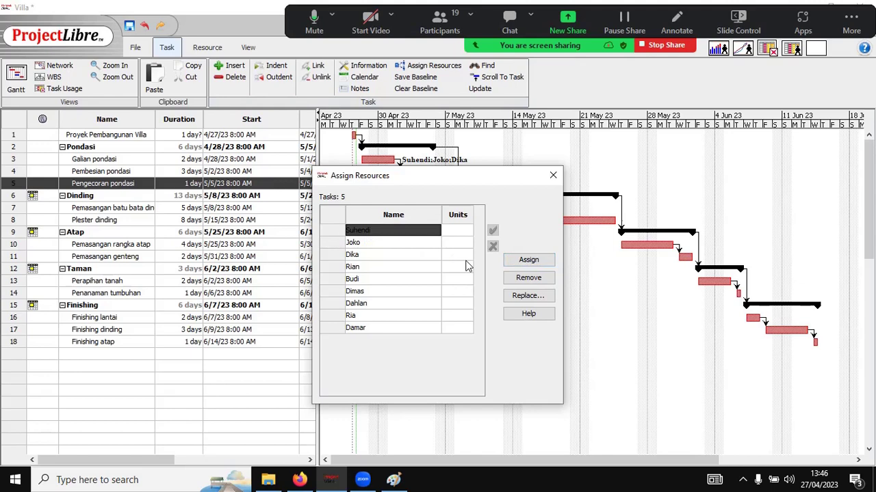
left_click(529, 261)
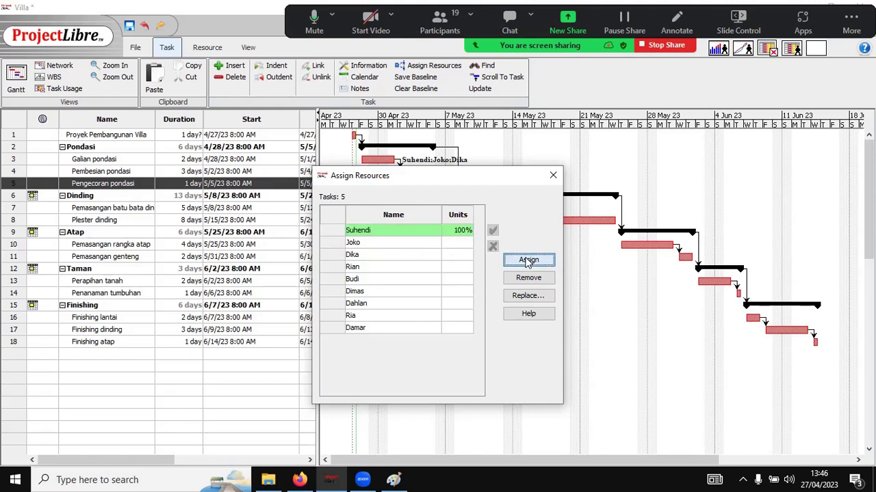
left_click(553, 176)
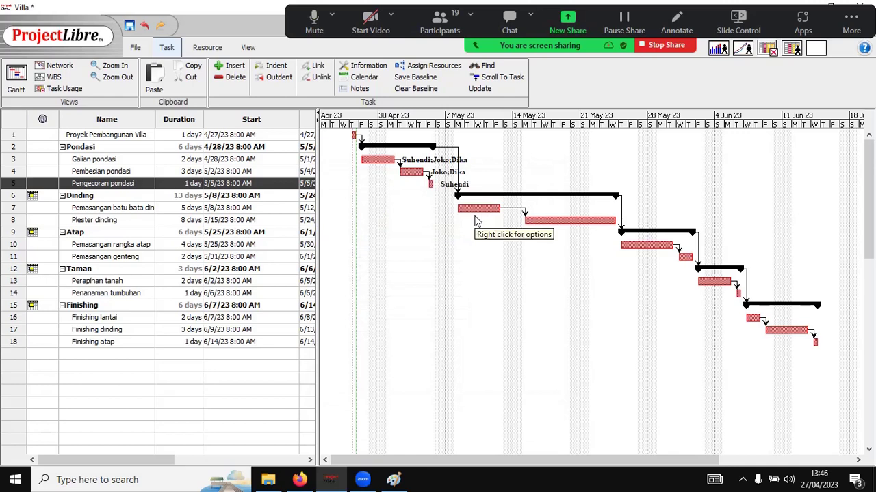
Step: Assign the project manager plus the fourth and fifth resources to the task Pemasangan batu bata dinding
double_click(88, 208)
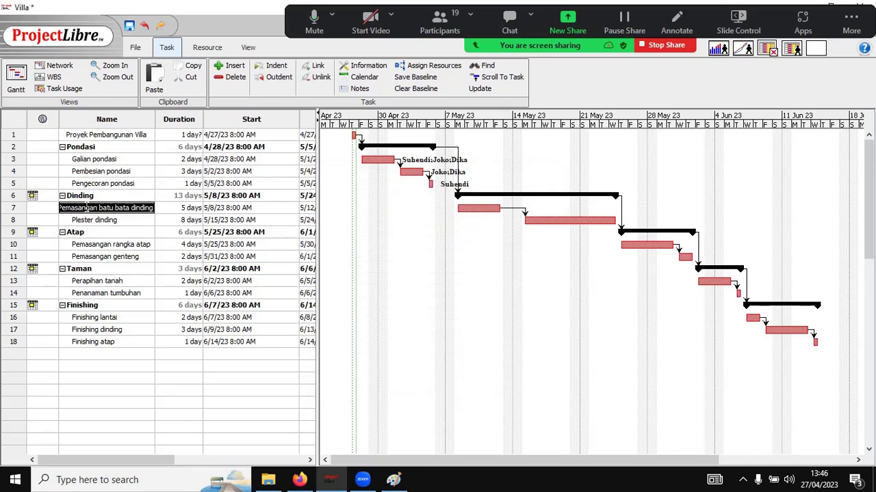
left_click(9, 211)
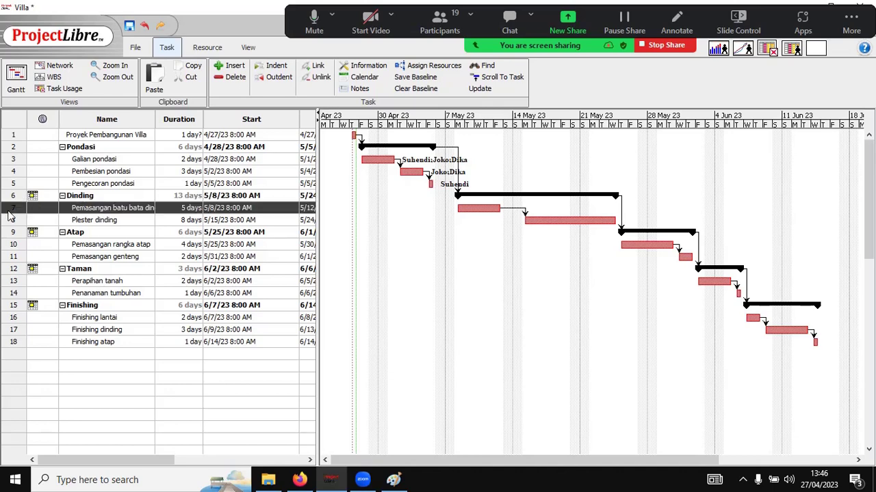
left_click(438, 67)
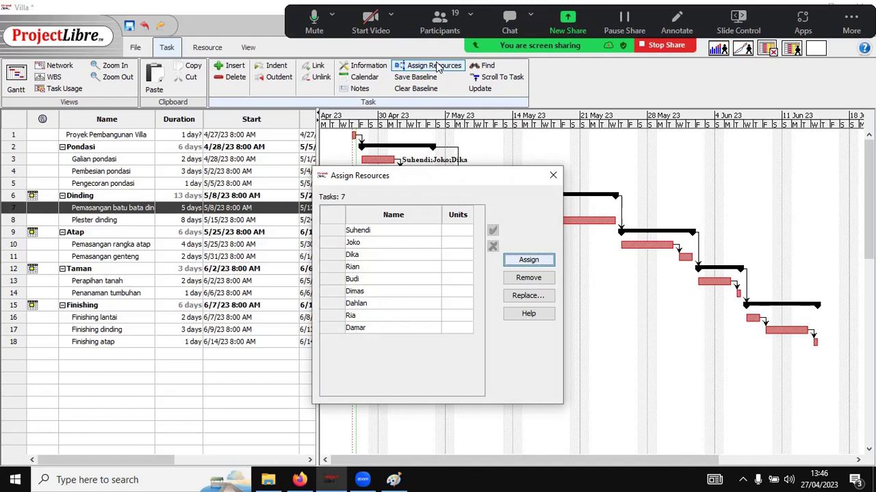
left_click(350, 233)
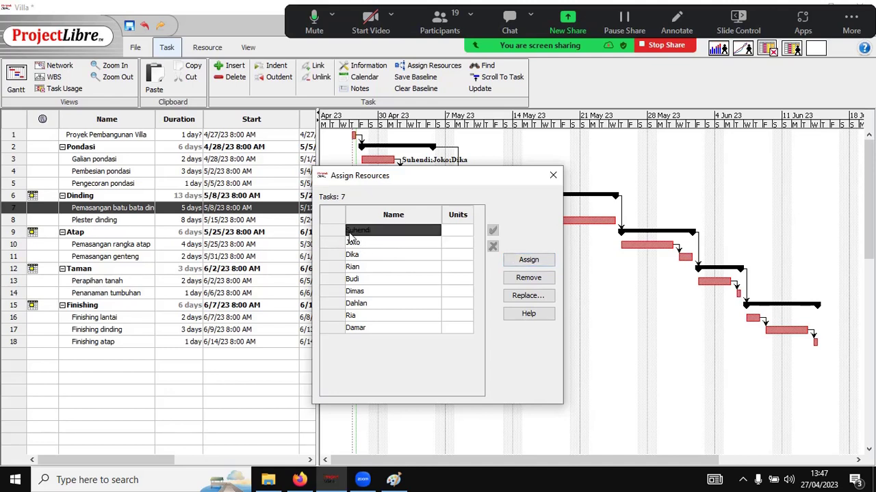
left_click(353, 268, "ctrl")
left_click(353, 280, "ctrl")
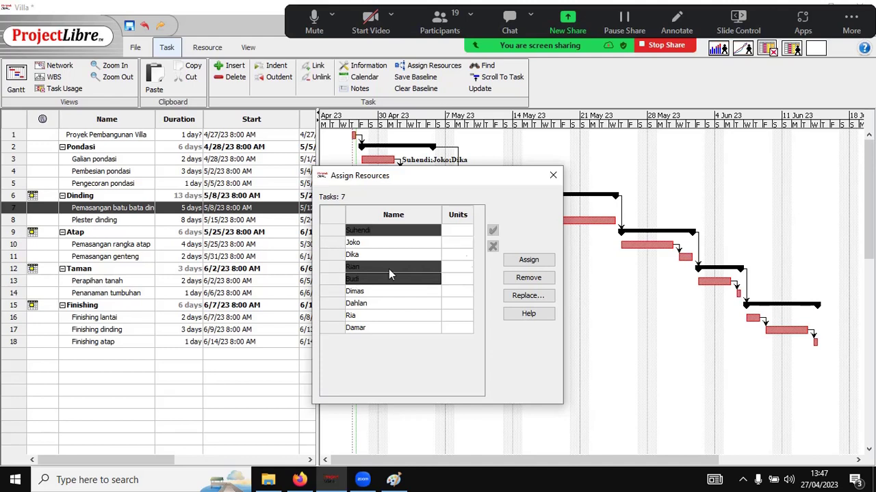
left_click(527, 264)
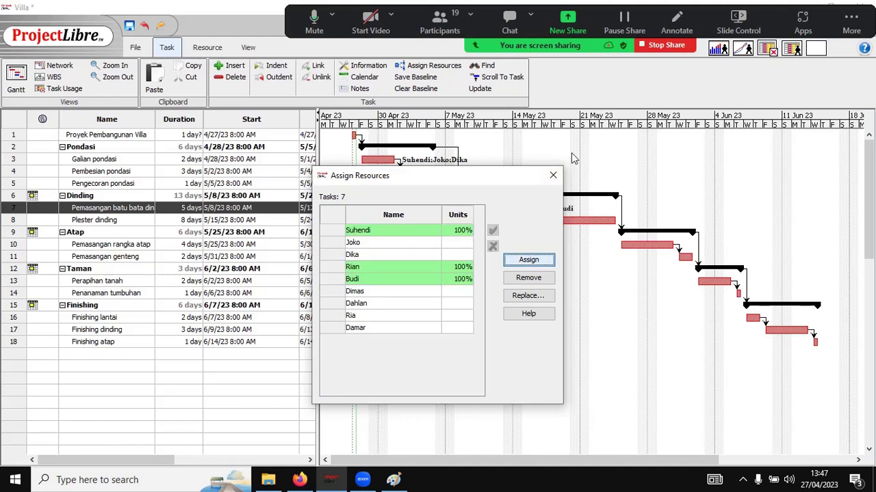
left_click(554, 177)
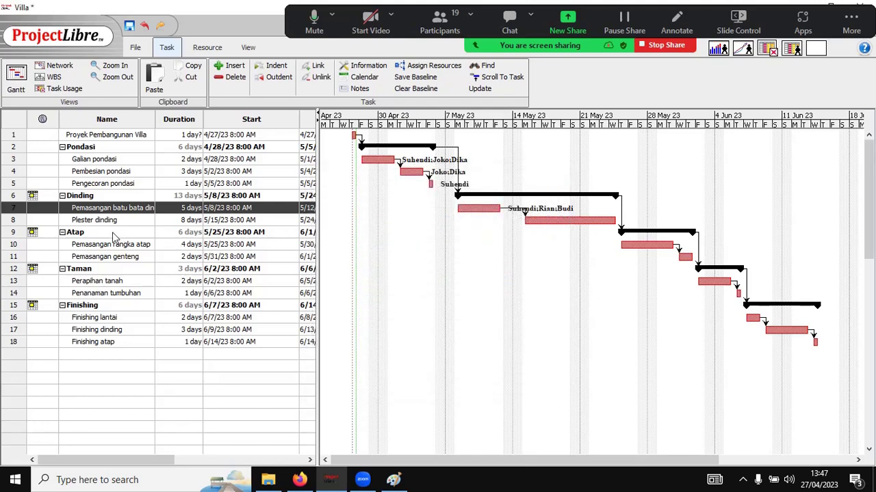
Step: Assign the fourth and fifth resources to the task Plester dinding
double_click(96, 220)
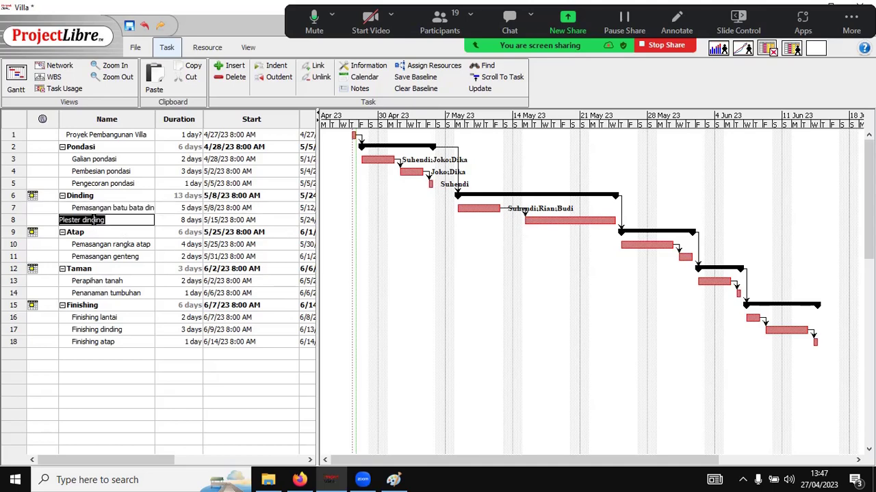
left_click(17, 220)
left_click(428, 65)
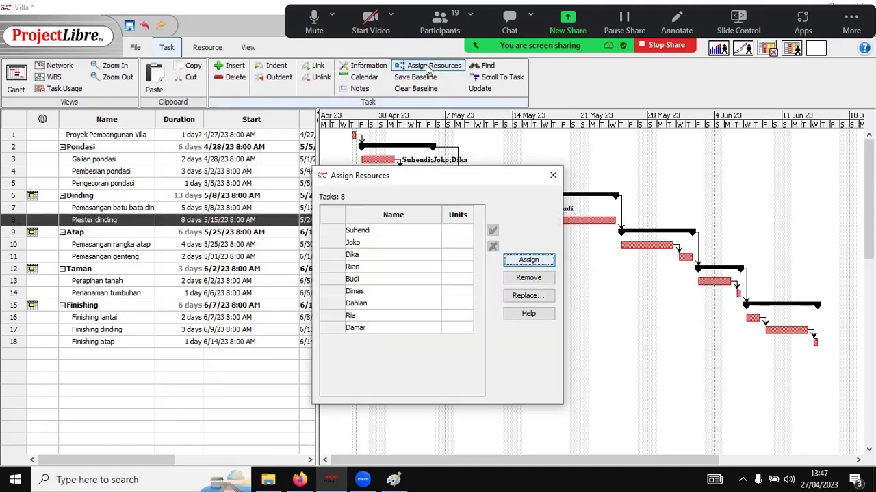
left_click(353, 269)
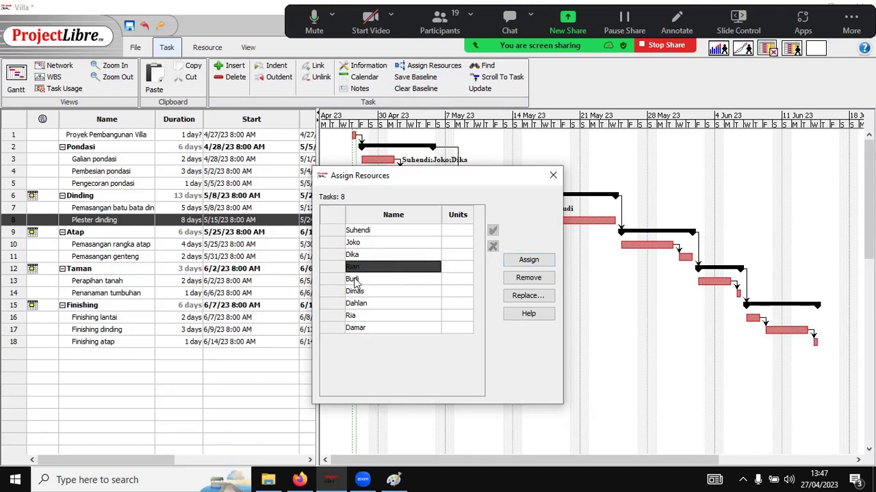
left_click(357, 280, "ctrl")
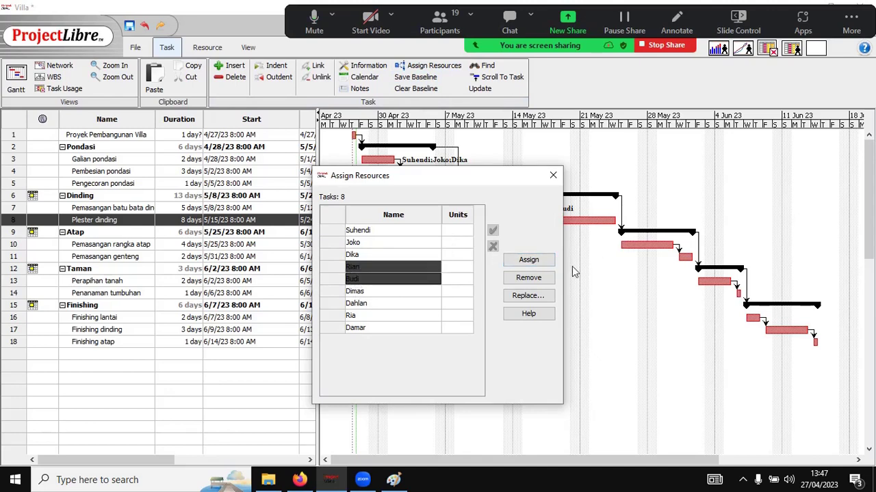
left_click(536, 264)
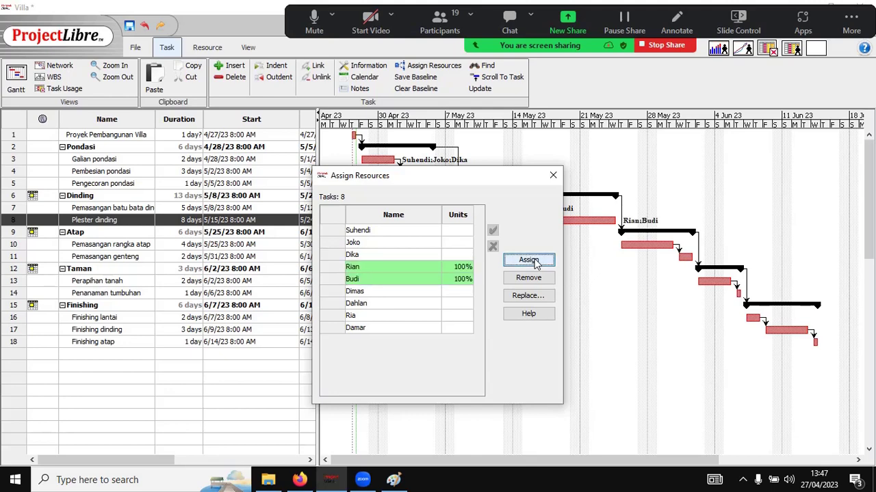
left_click(553, 176)
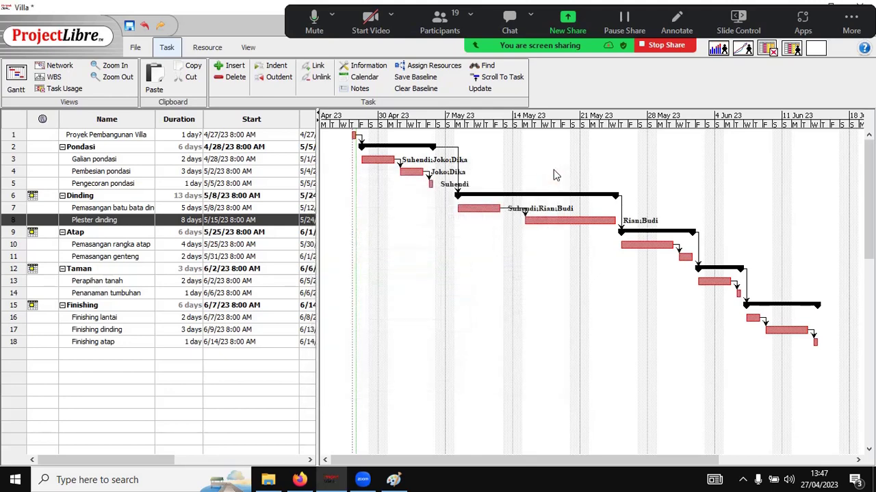
Step: Assign the sixth and seventh resources to the task Pemasangan rangka atap
double_click(73, 244)
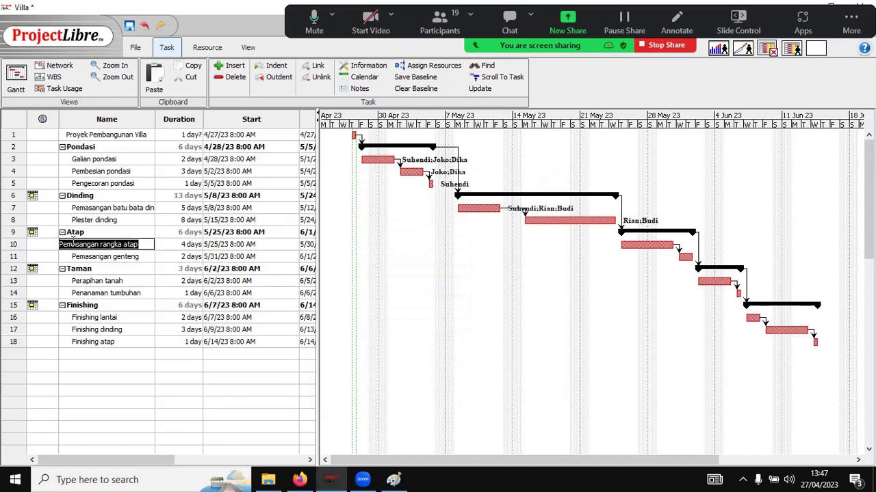
left_click(15, 244)
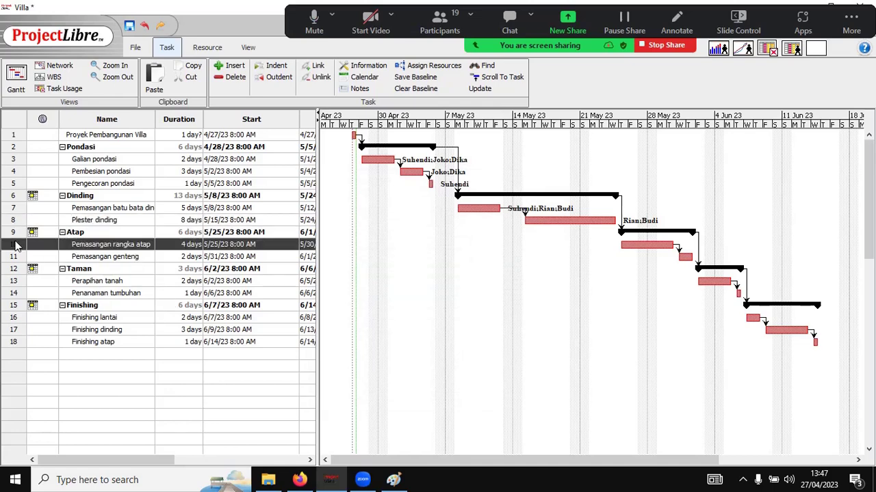
left_click(432, 66)
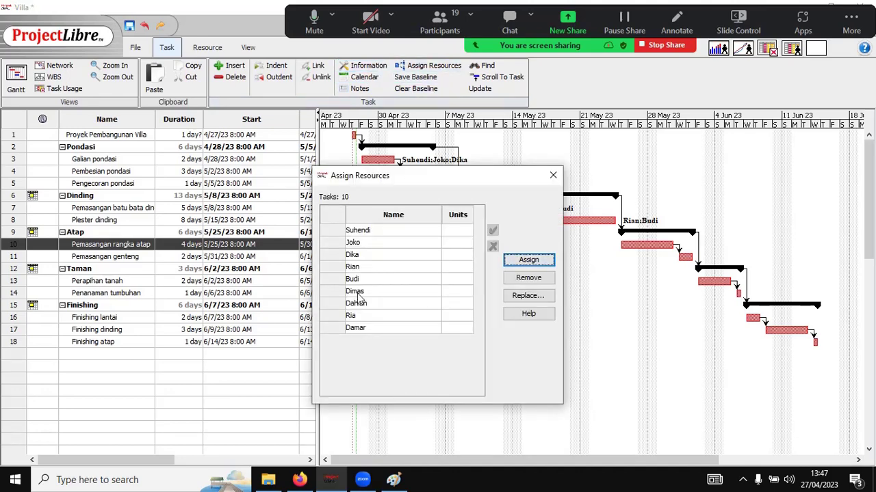
left_click(356, 293)
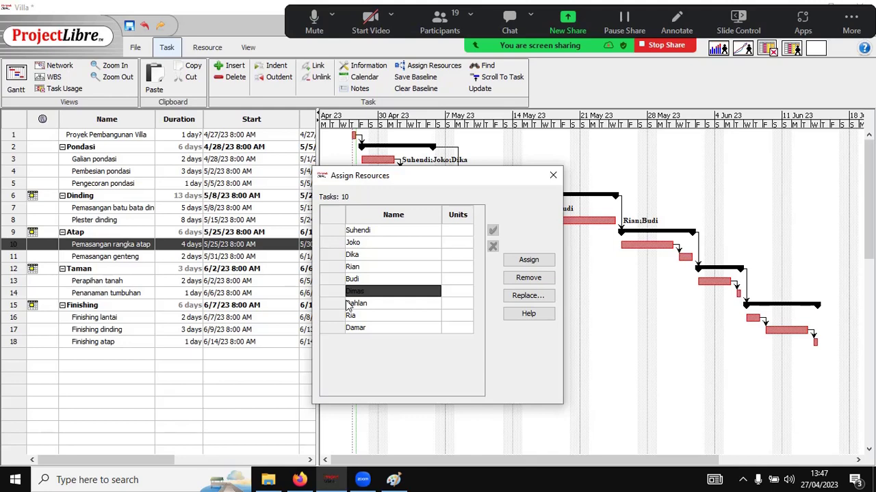
left_click(347, 305, "ctrl")
left_click(529, 260)
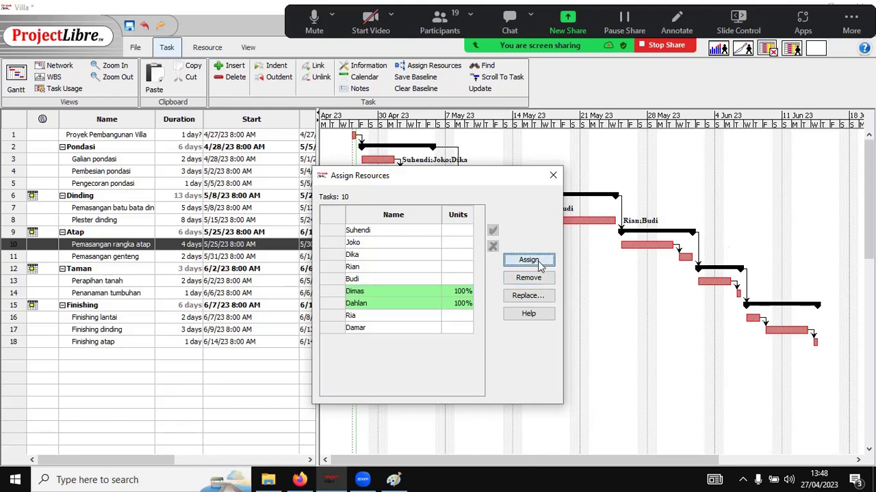
left_click(553, 175)
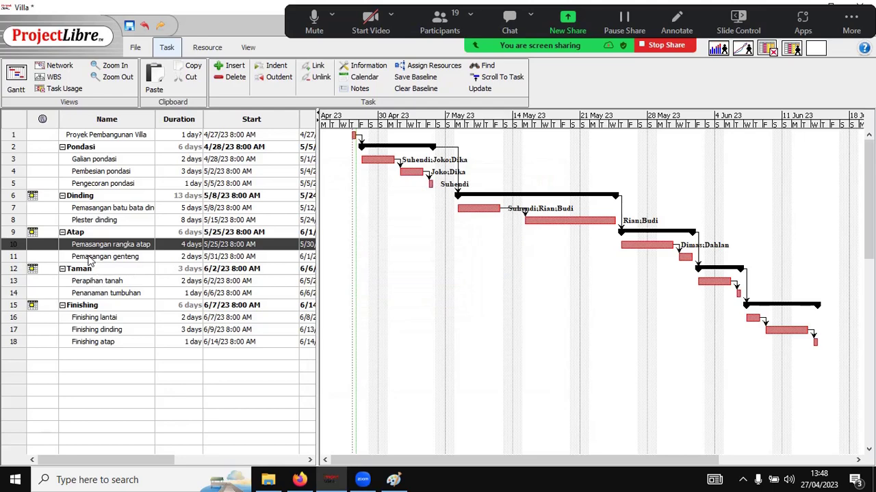
Step: Assign the project manager and the seventh resource to the task Pemasangan genteng
left_click(14, 258)
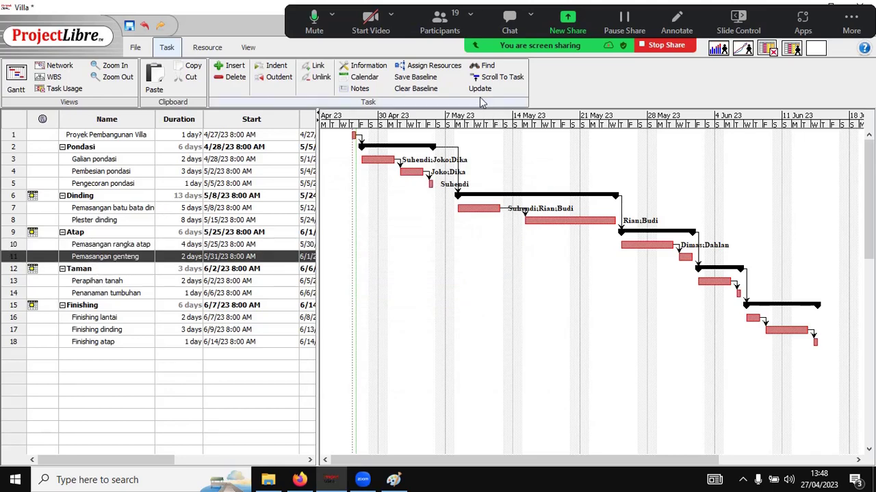
left_click(420, 66)
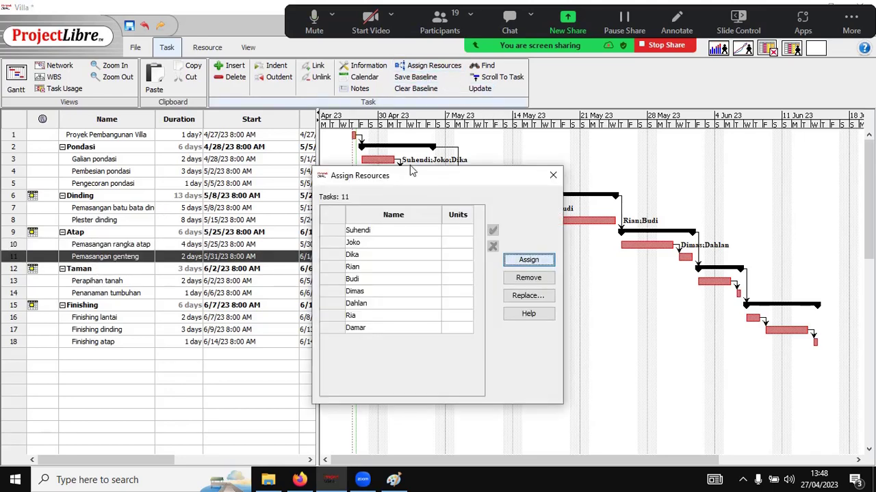
left_click(351, 232)
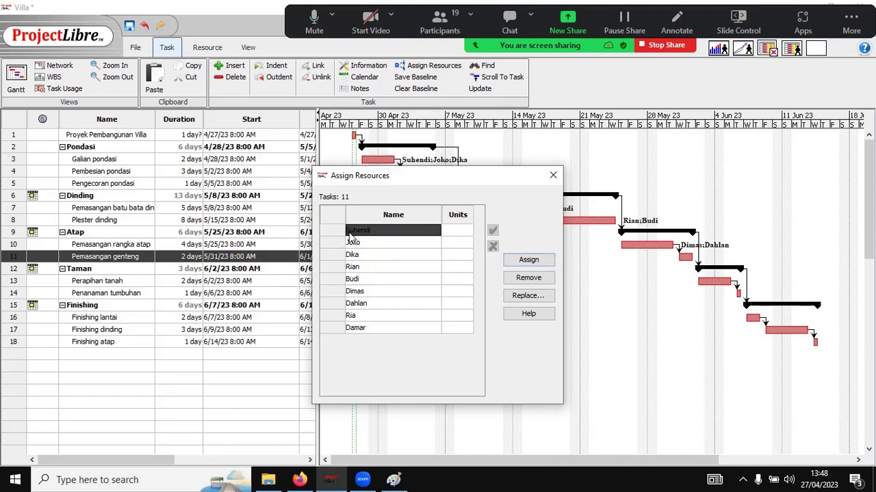
left_click(351, 294, "shift")
left_click(352, 296)
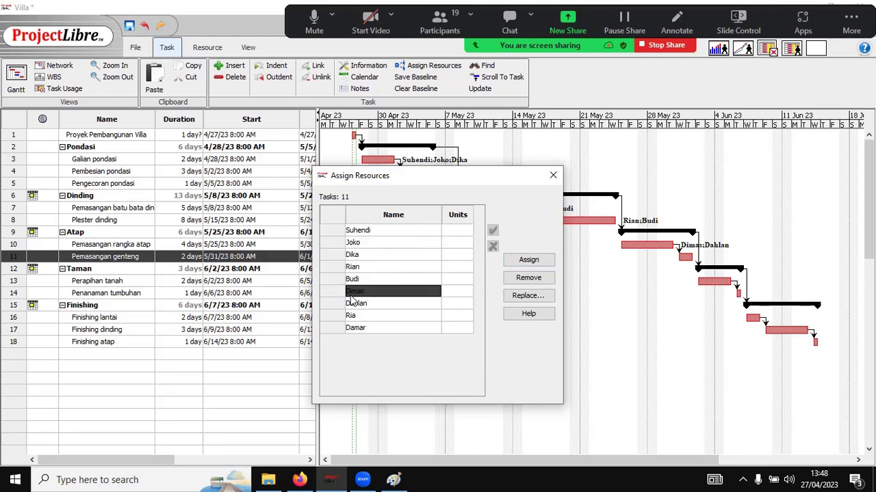
left_click(355, 233)
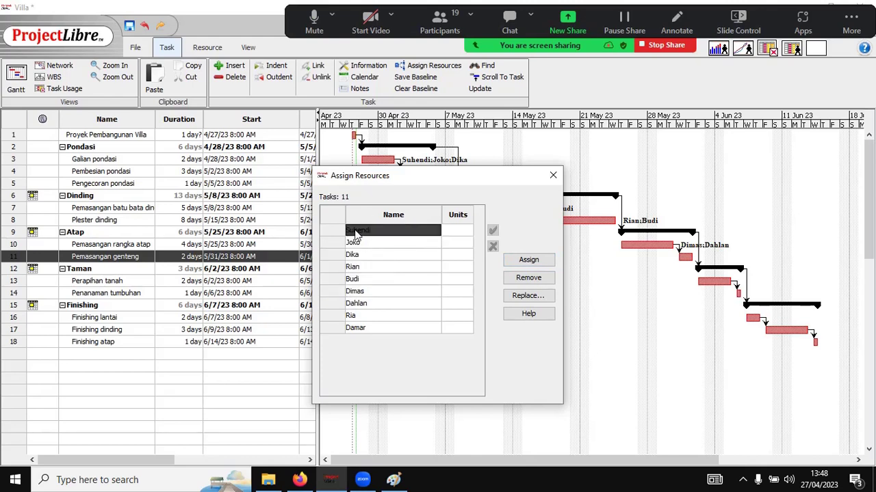
left_click(348, 308, "ctrl")
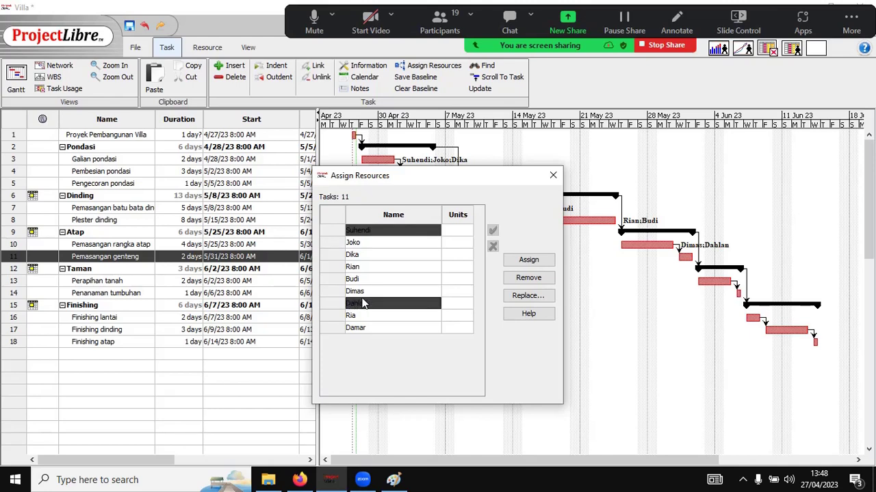
left_click(528, 261)
left_click(553, 175)
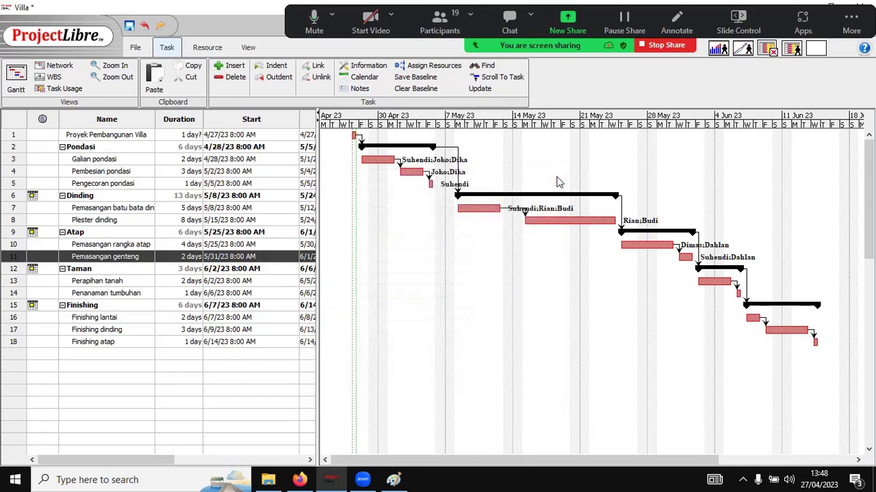
Step: Assign the eighth and ninth resources to the task Perapihan tanah
double_click(86, 283)
left_click(17, 281)
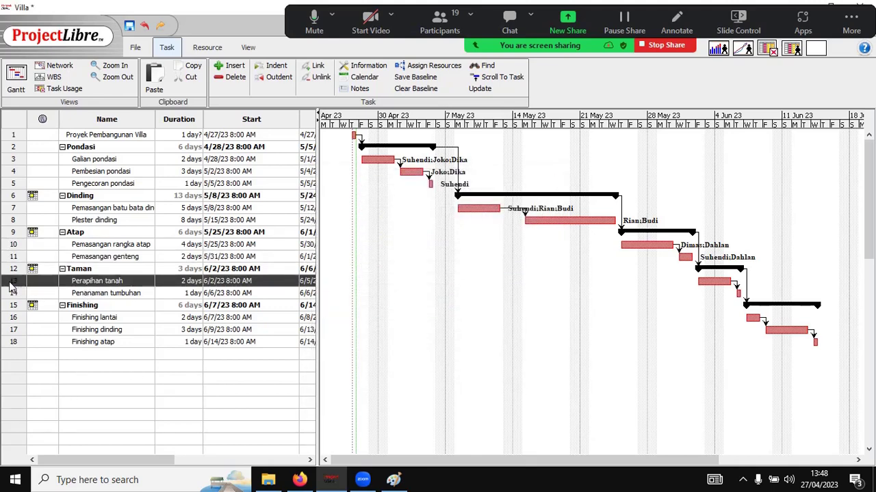
left_click(430, 66)
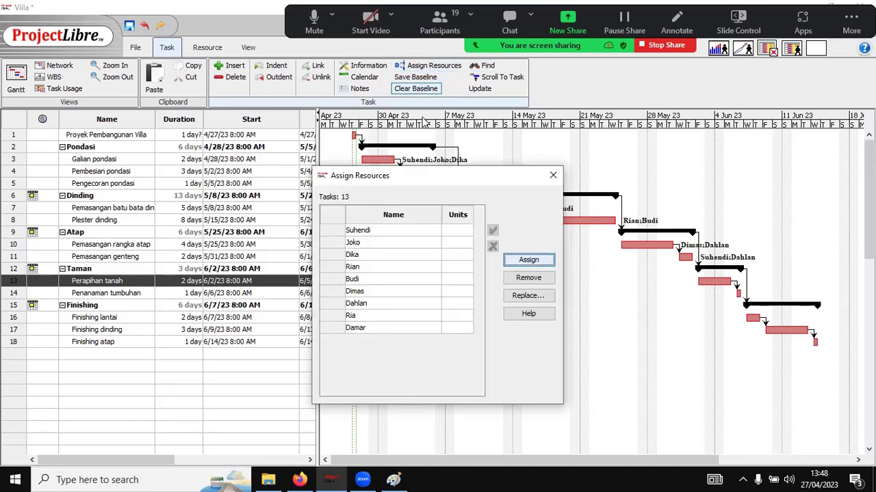
left_click(351, 316)
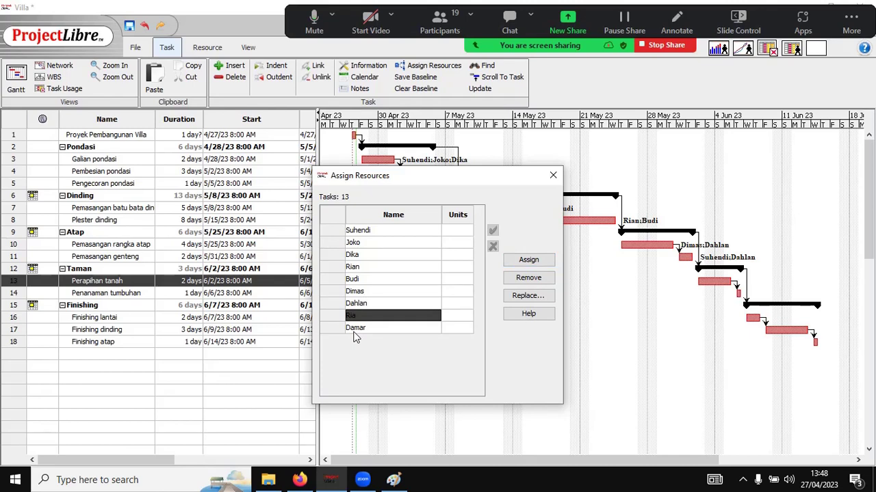
left_click(354, 331, "shift")
left_click(535, 262)
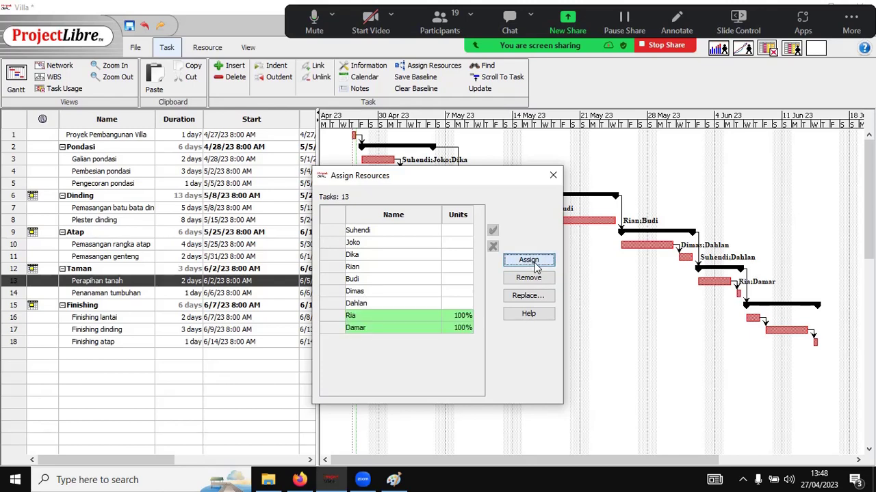
left_click(554, 175)
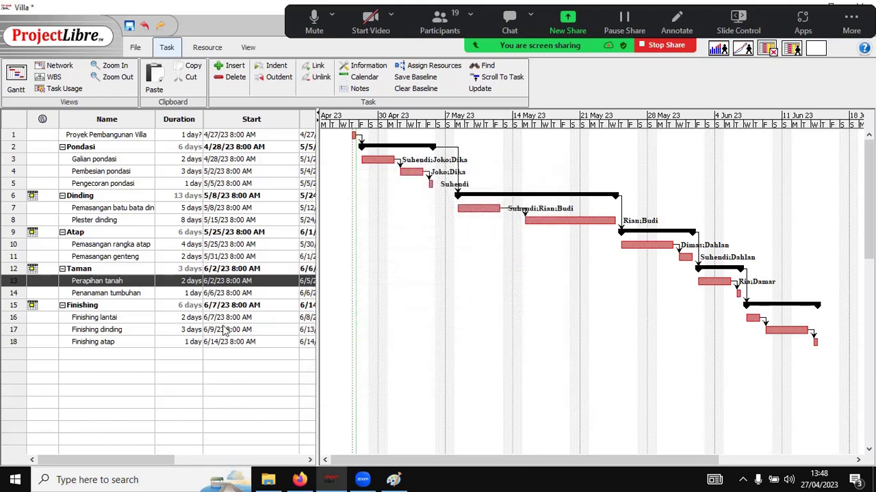
Step: Assign the eighth and ninth resources to the task Penanaman tumbuhan
left_click(19, 294)
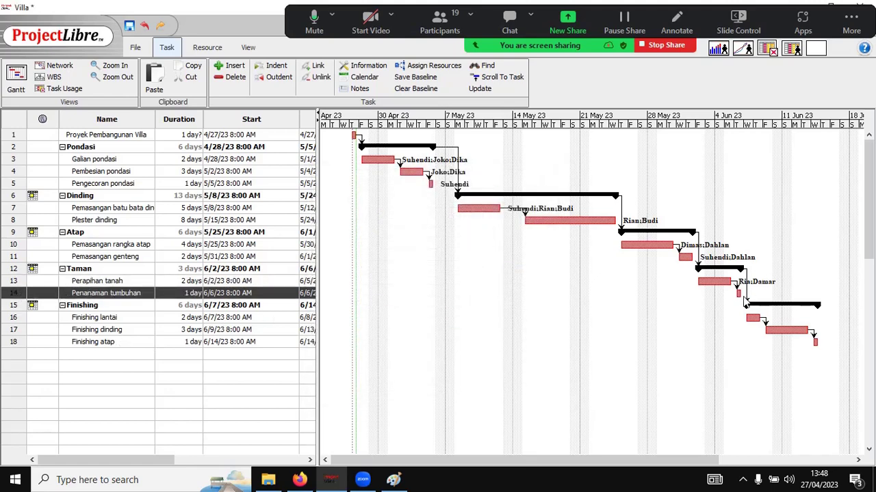
left_click(433, 65)
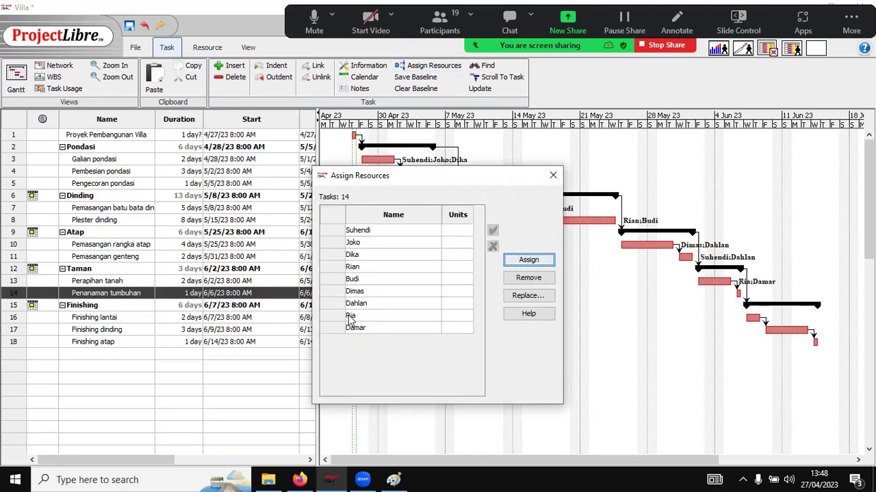
left_click(351, 317)
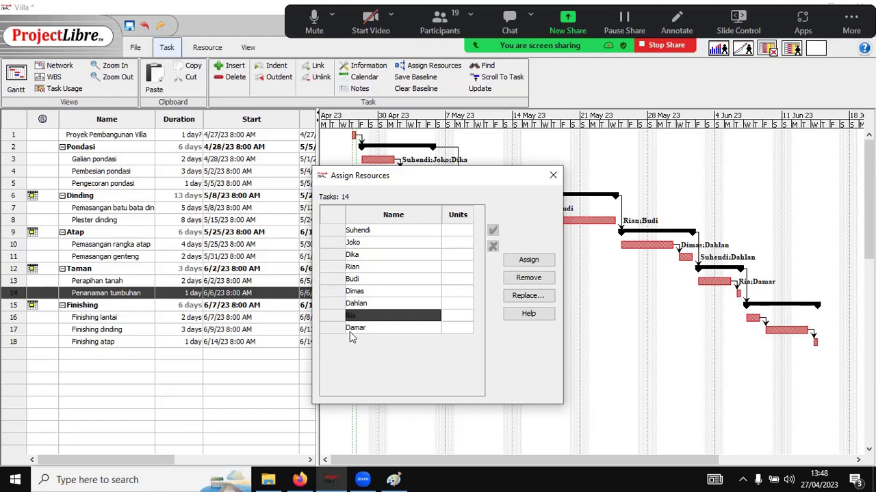
left_click(352, 331, "shift")
left_click(528, 261)
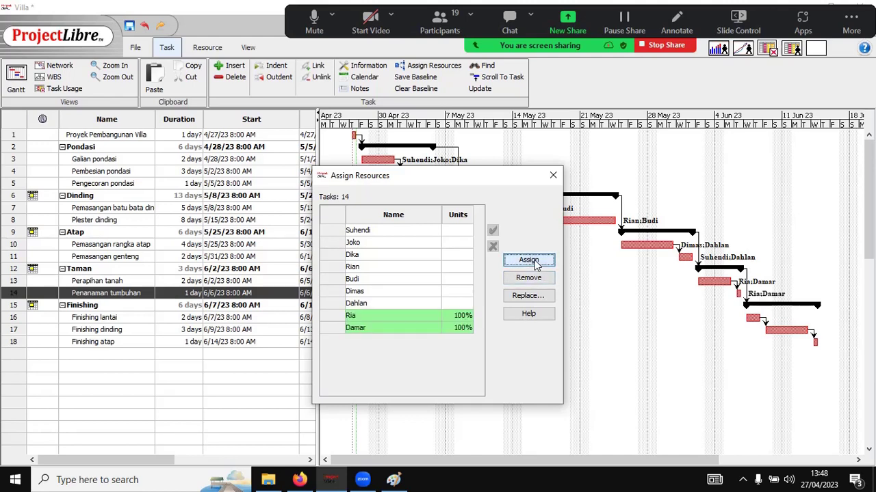
left_click(553, 177)
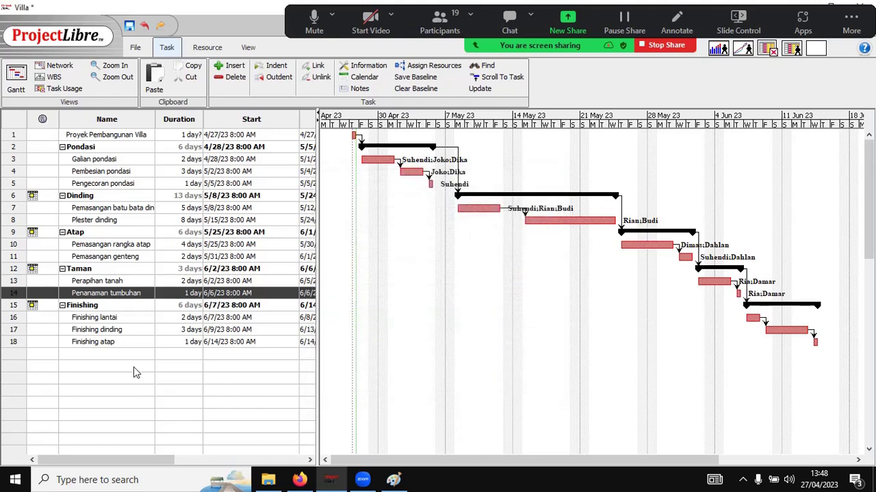
Step: Assign the project manager and the second resource to the task Finishing lantai
double_click(80, 318)
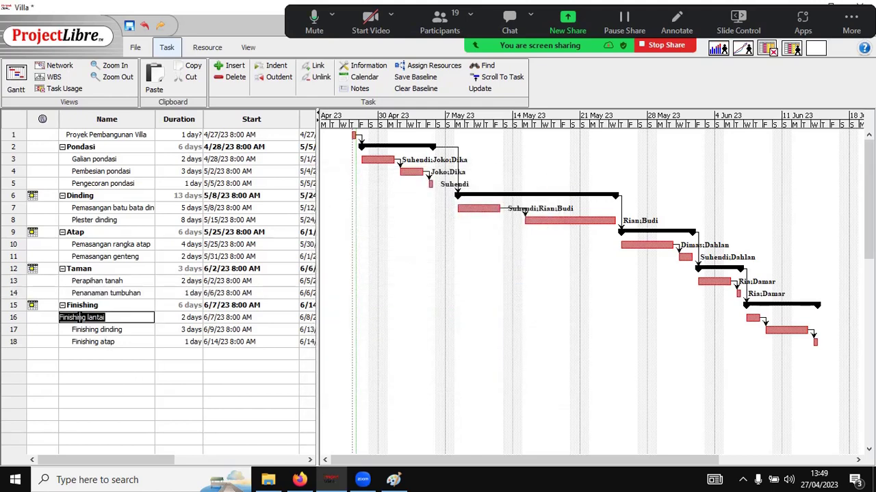
left_click(13, 319)
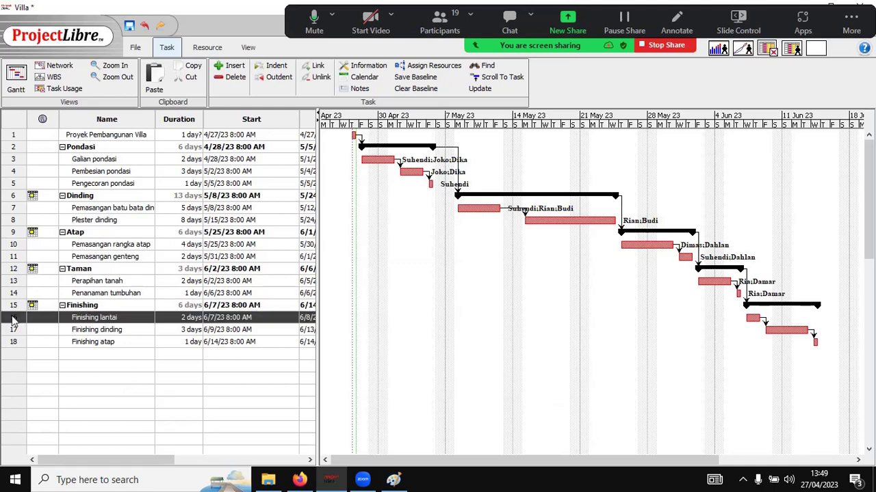
left_click(433, 66)
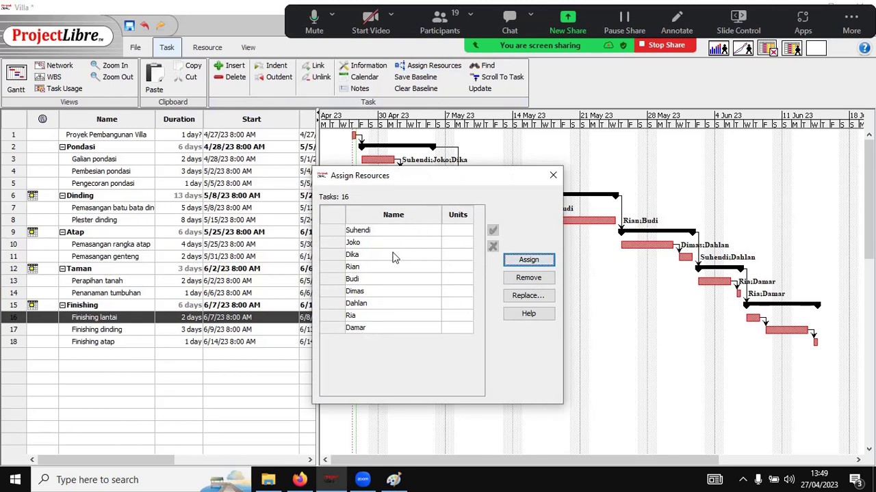
left_click(354, 243)
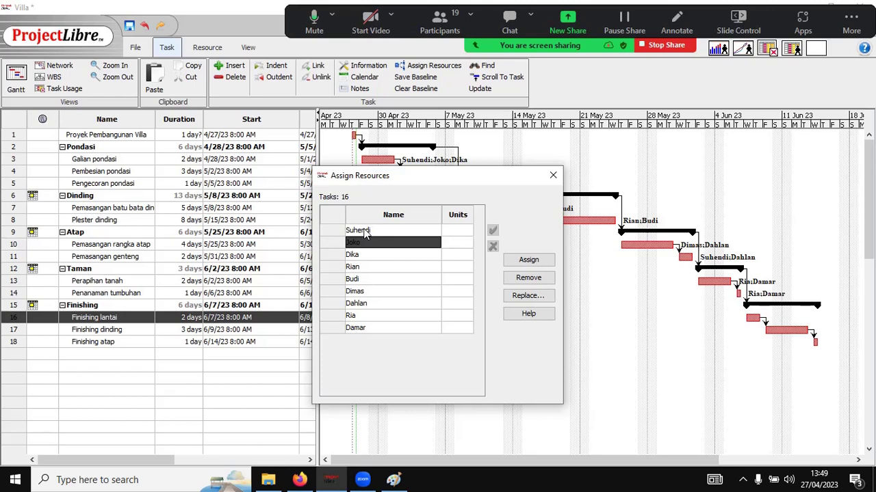
left_click(366, 233)
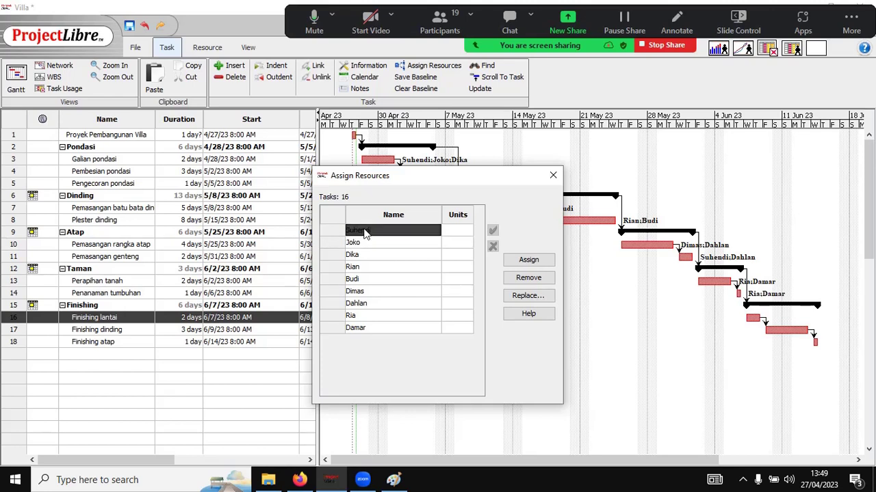
left_click(367, 243, "ctrl")
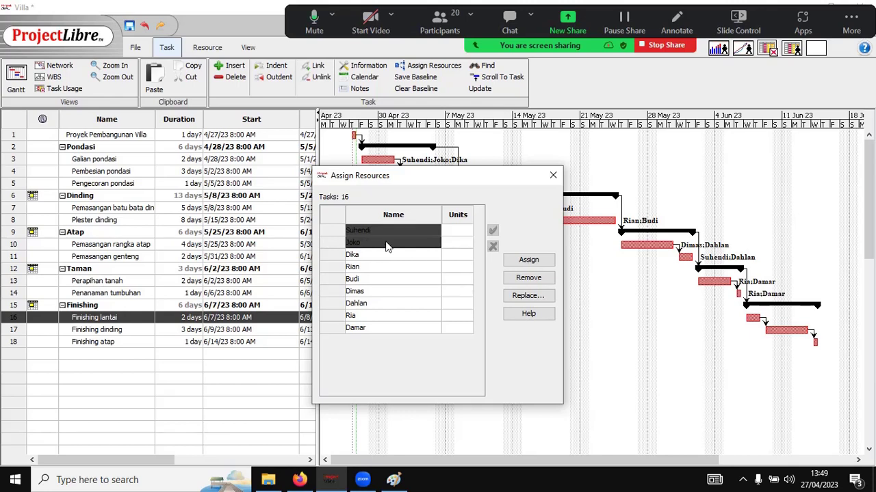
left_click(523, 263)
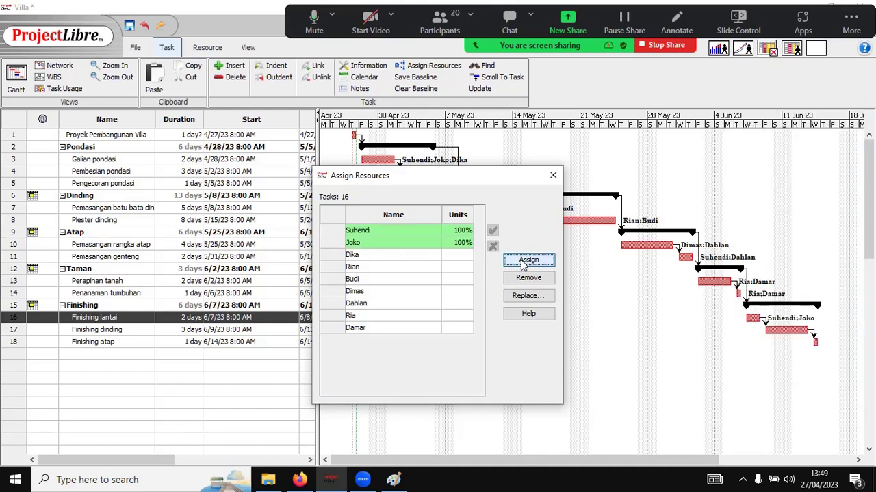
left_click(553, 177)
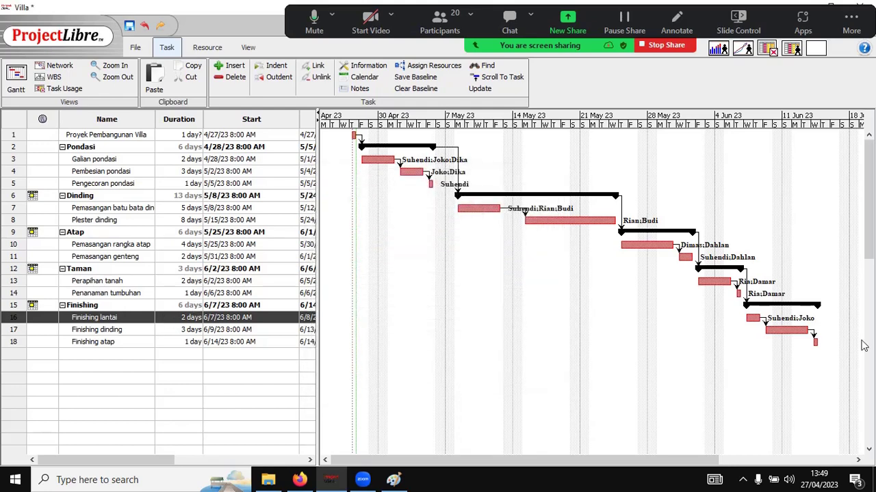
Step: Assign the fourth and sixth resources to the task Finishing dinding
double_click(99, 329)
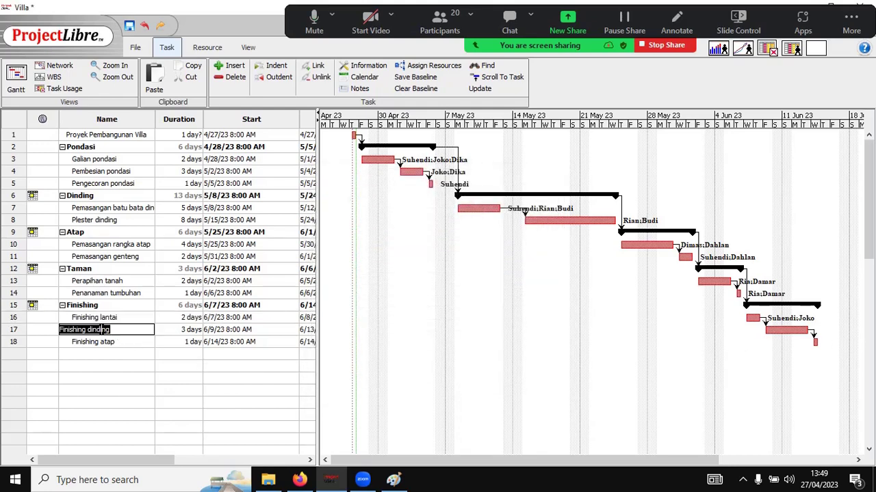
left_click(14, 329)
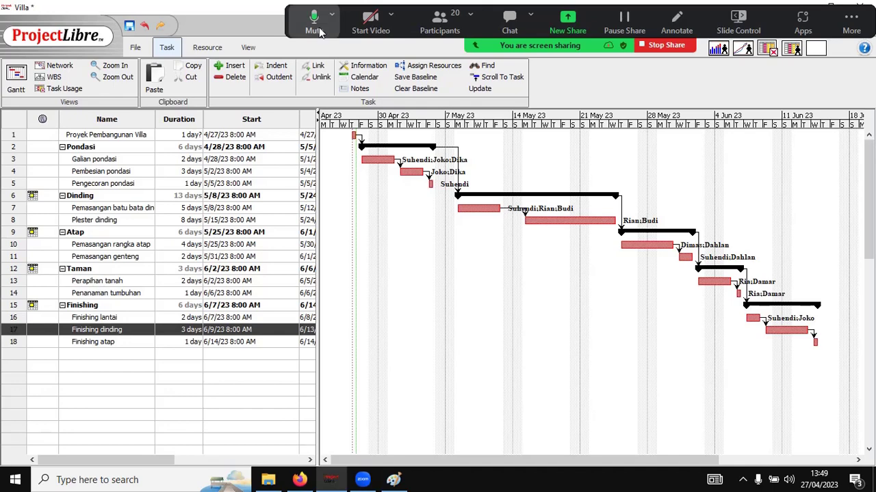
left_click(433, 65)
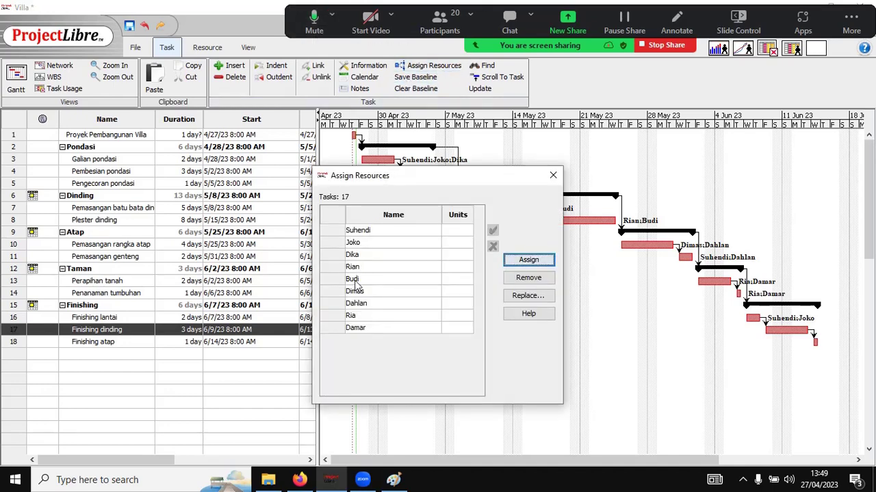
left_click(354, 292)
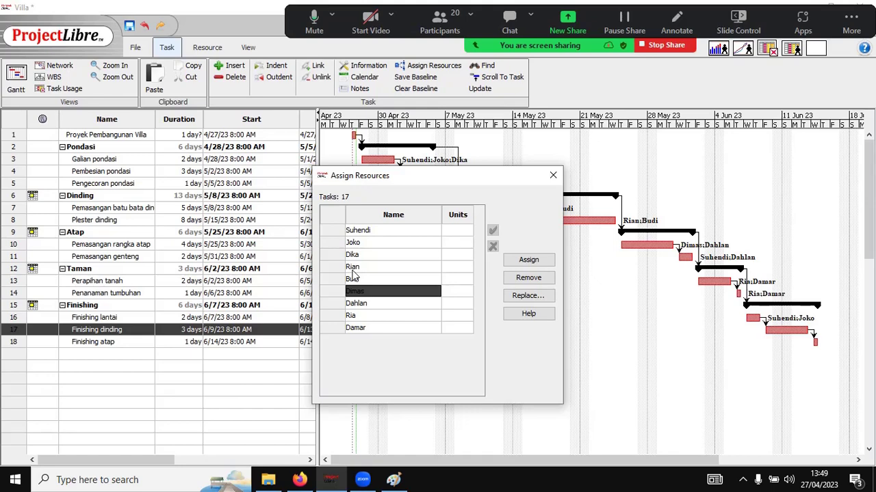
left_click(352, 267, "ctrl")
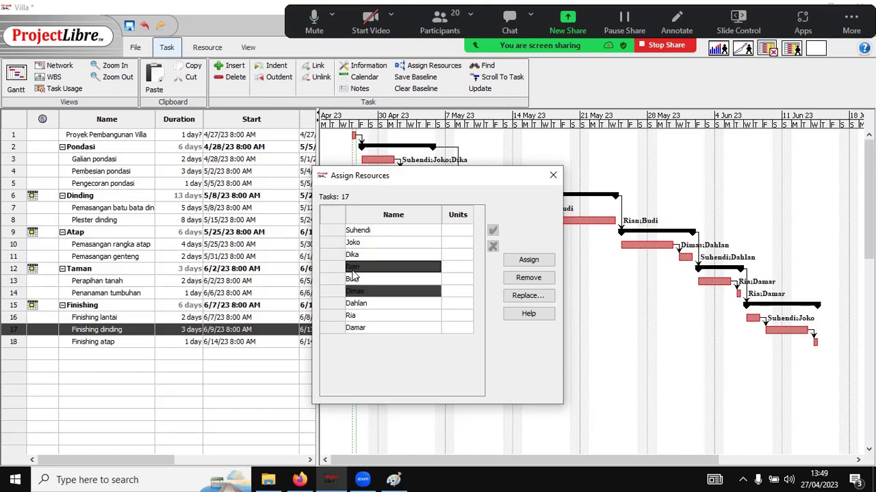
left_click(528, 260)
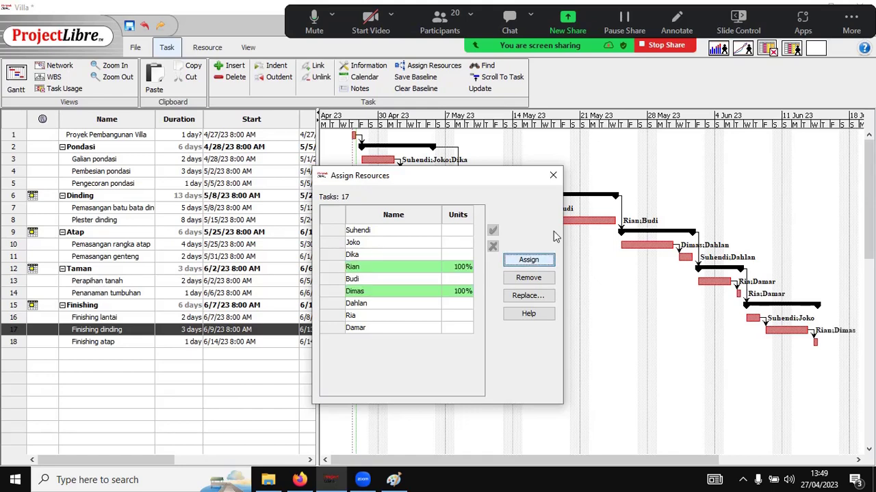
left_click(553, 175)
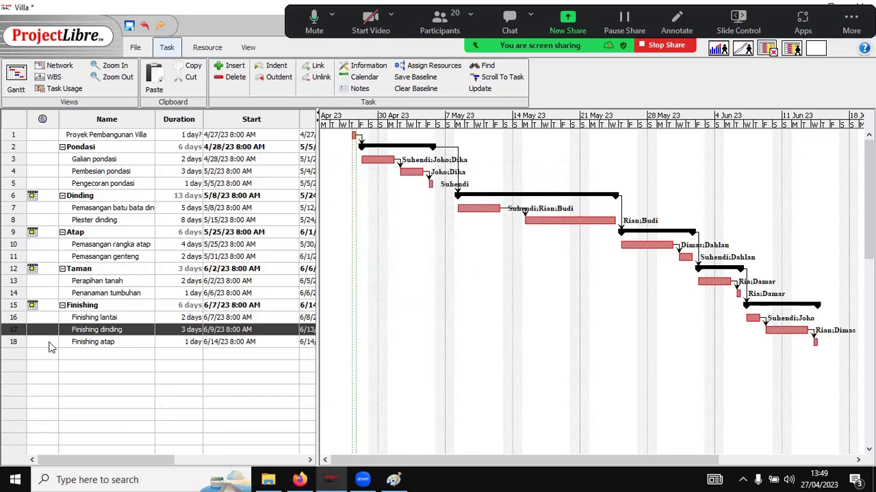
Step: Assign the third and fifth resources to the task Finishing atap
left_click(20, 344)
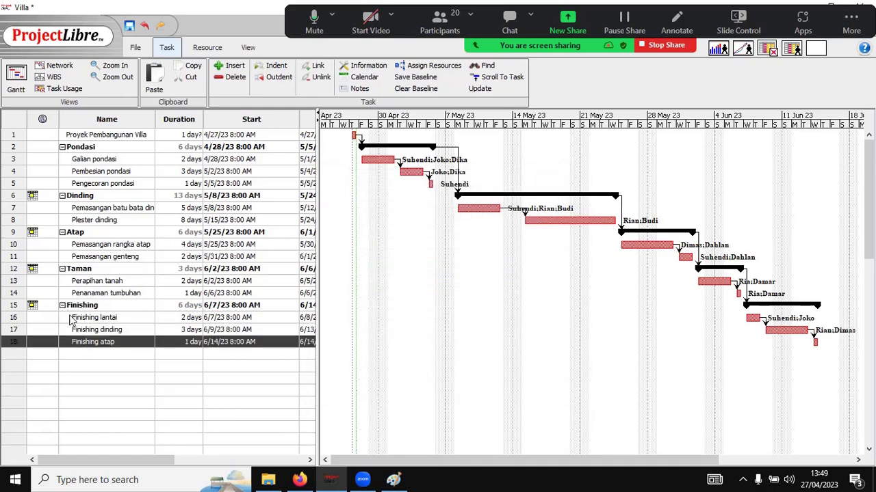
left_click(409, 68)
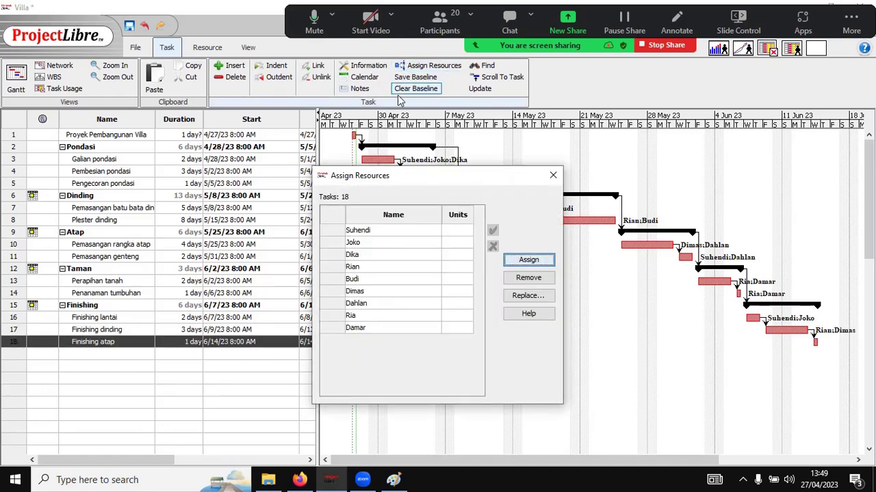
left_click(350, 257)
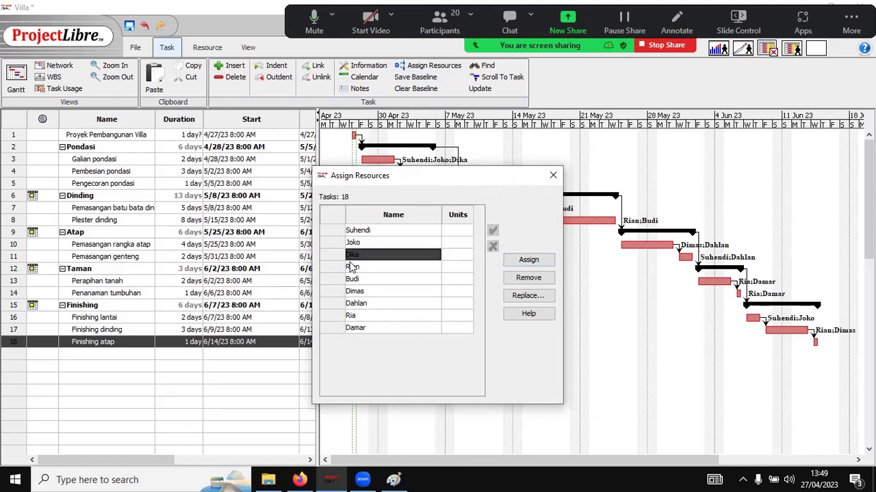
left_click(351, 279, "ctrl")
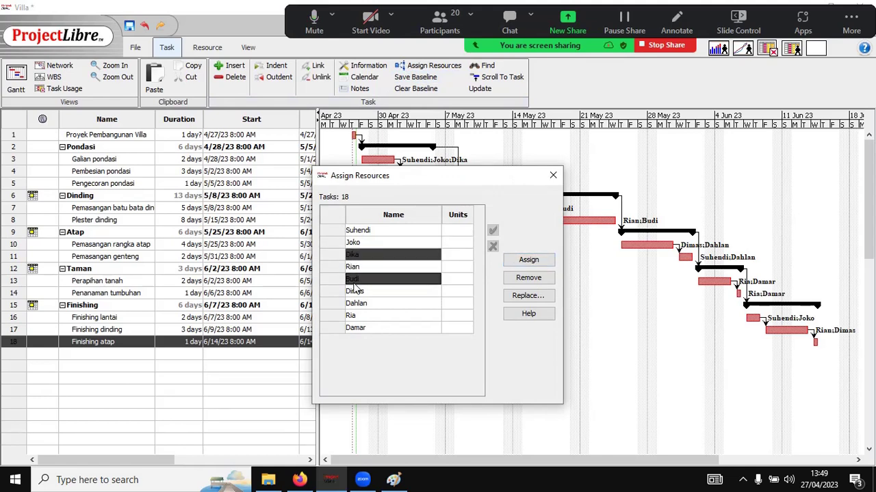
left_click(528, 260)
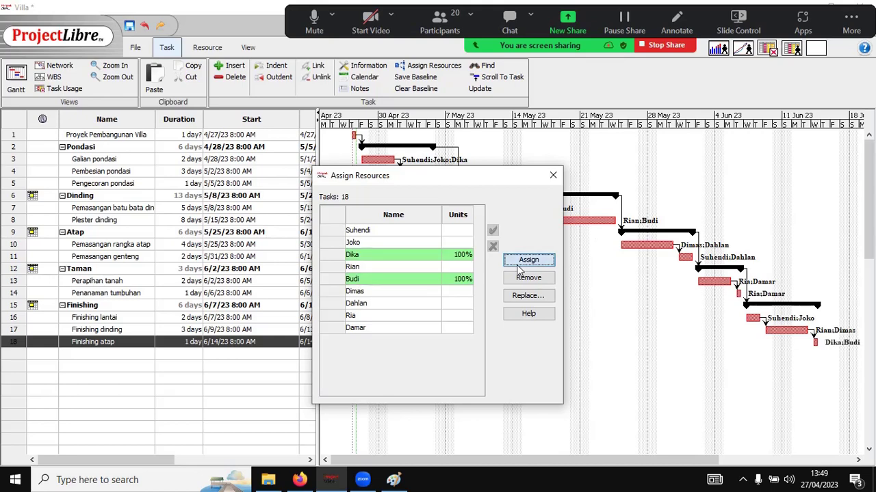
left_click(553, 176)
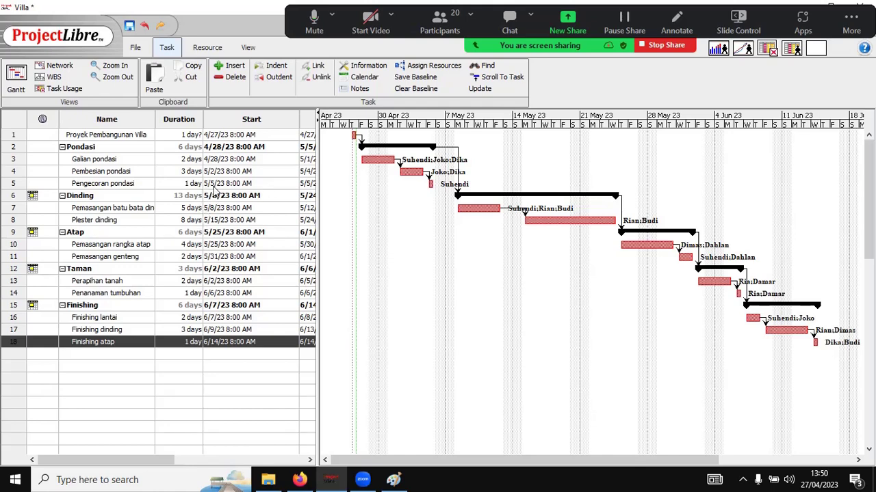
double_click(116, 160)
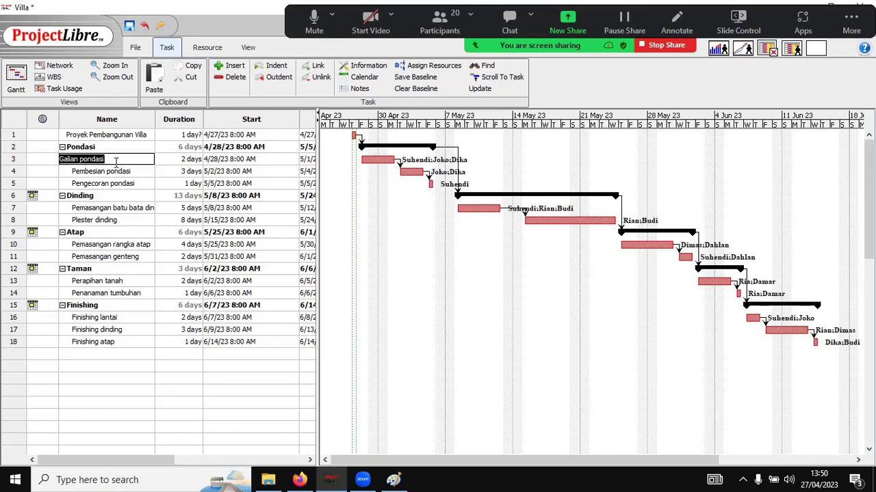
left_click(183, 159)
left_click(182, 158)
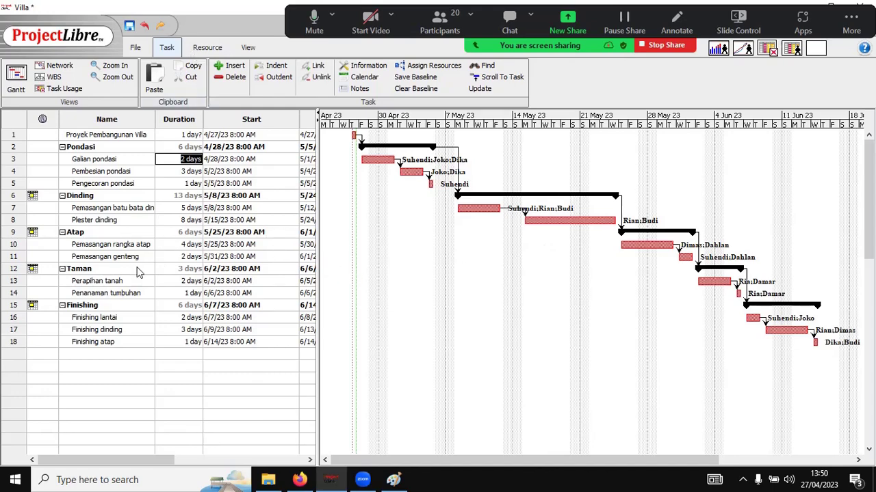
left_click(62, 195)
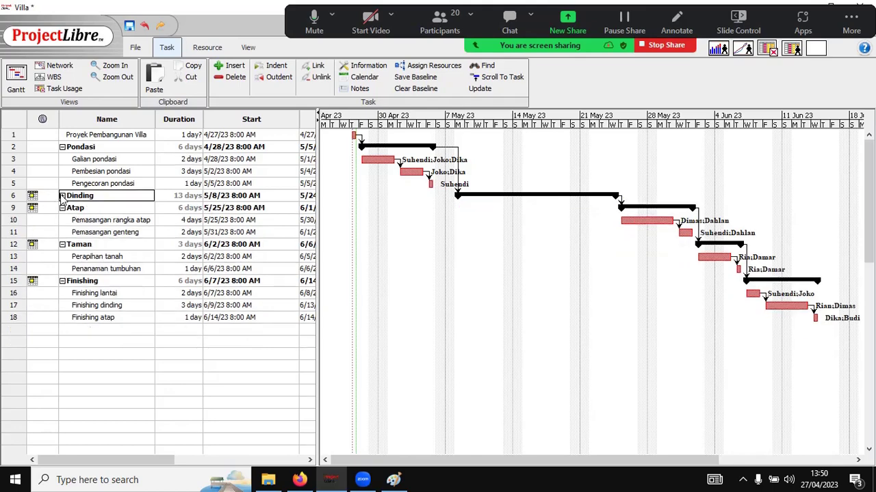
left_click(62, 196)
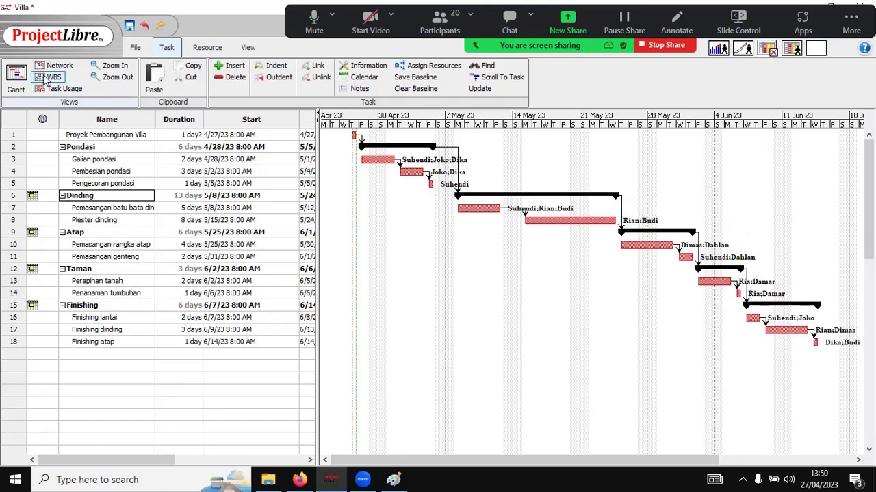
Step: Show the resource breakdown structure (RBS) and review the cost and budget of every resource
left_click(198, 48)
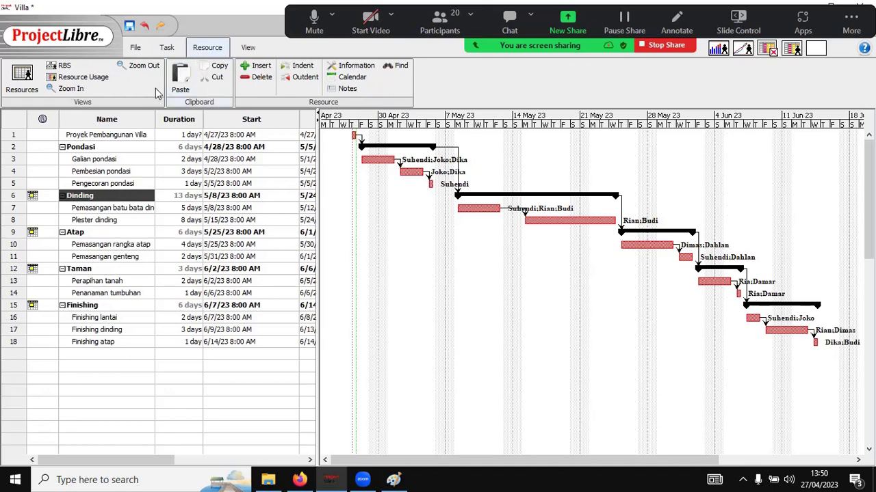
left_click(61, 65)
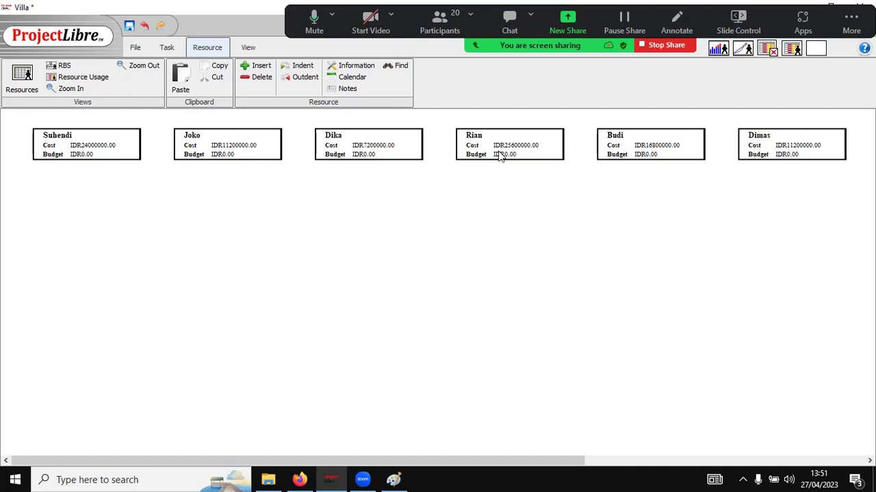
left_click_drag(409, 460, 731, 396)
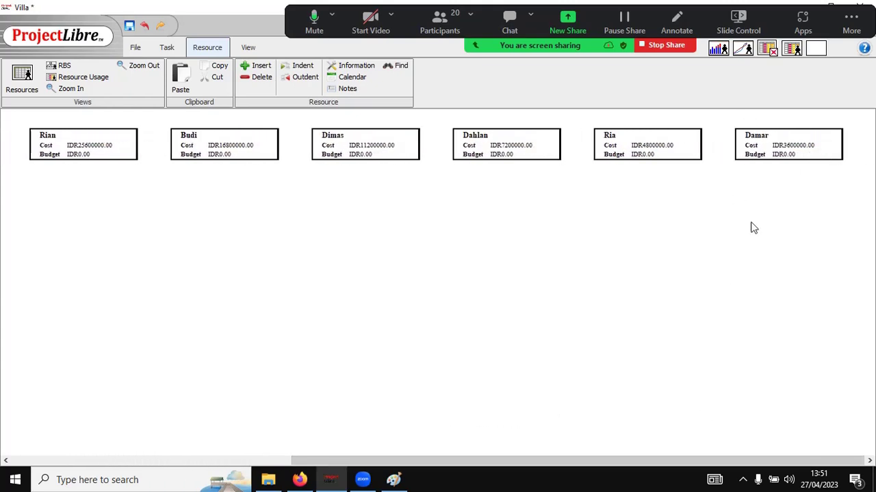
left_click_drag(729, 461, 207, 335)
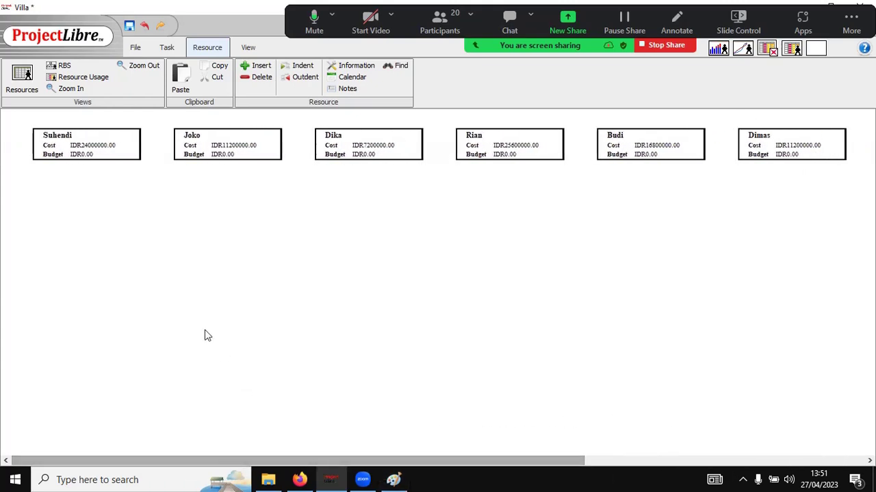
Step: Show the Resource Usage view and review the work hours of each resource per task
left_click(66, 79)
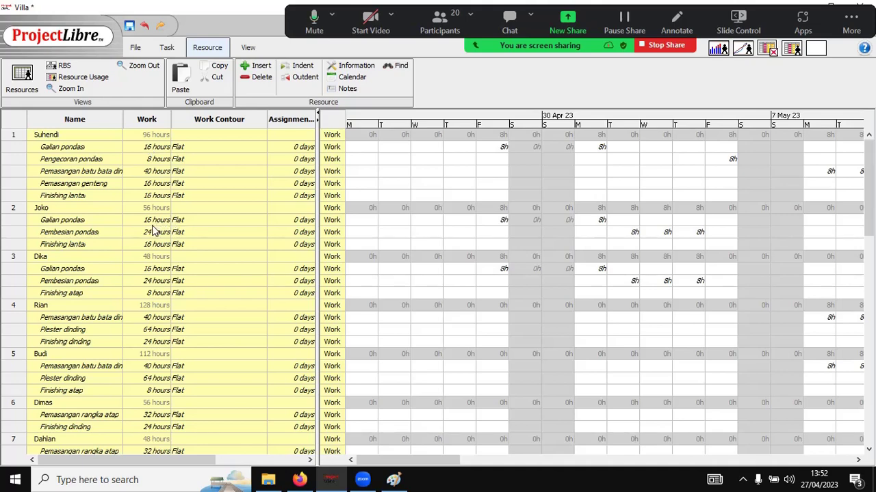
scroll(154, 232, "right", 3)
scroll(154, 232, "left", 3)
scroll(74, 307, "right", 3)
scroll(76, 309, "left", 3)
Step: Check the general resource information of the seventh resource, then close it
double_click(39, 440)
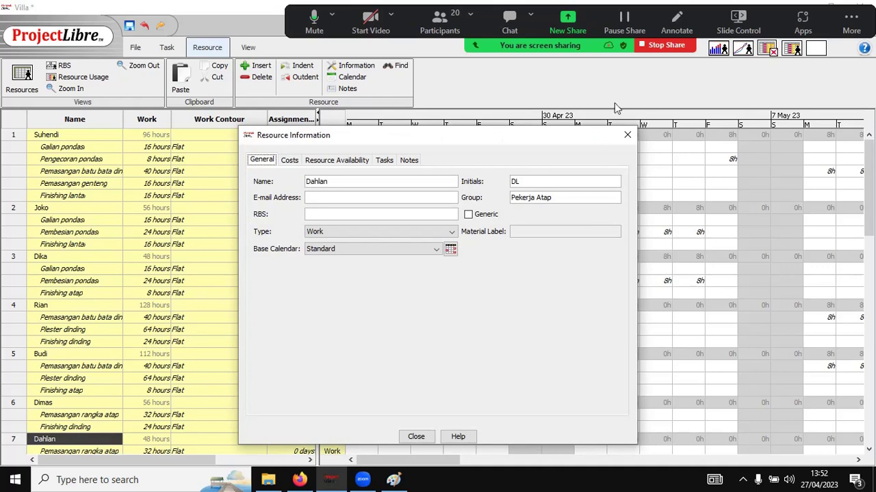
left_click(627, 135)
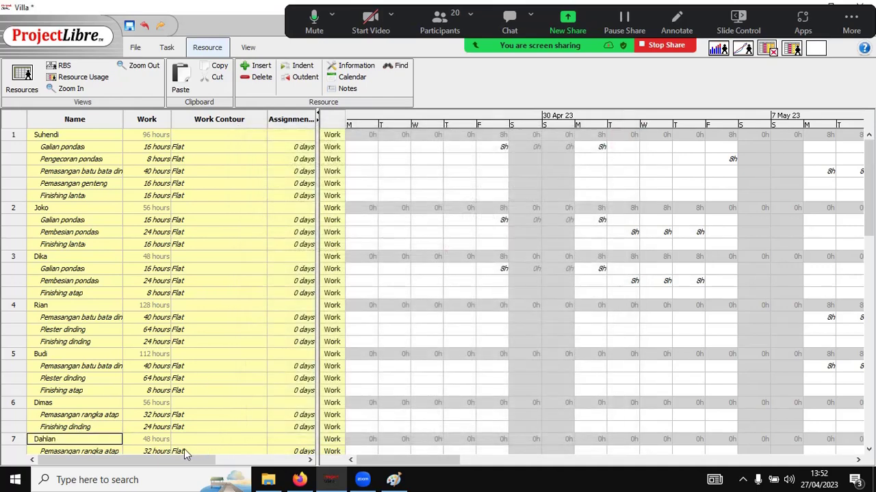
scroll(184, 451, "right", 3)
scroll(185, 451, "left", 3)
scroll(184, 449, "right", 3)
scroll(106, 413, "left", 3)
left_click(14, 443)
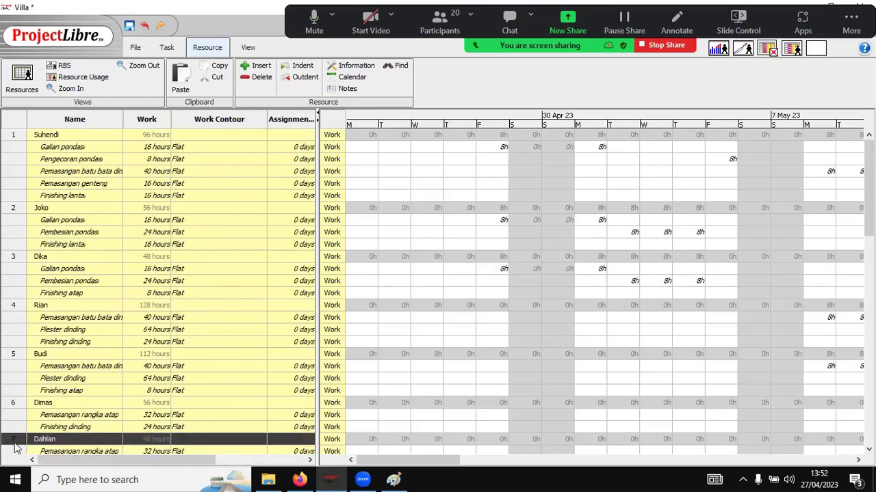
double_click(16, 448)
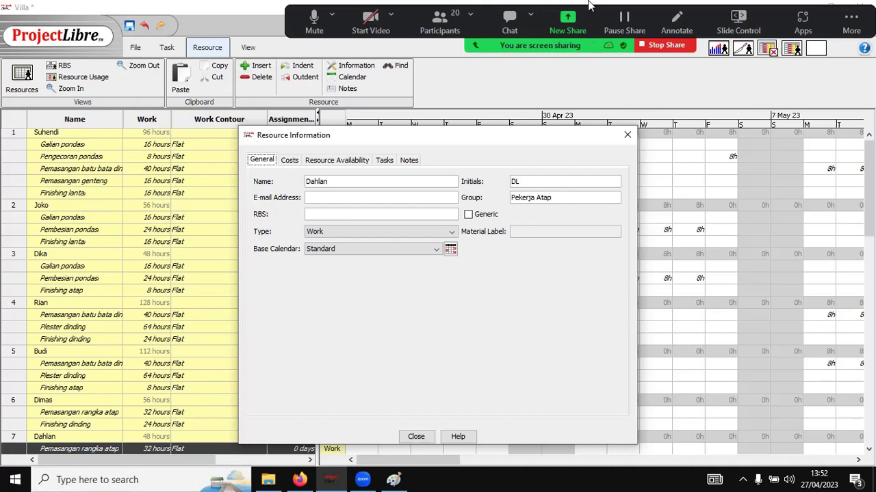
left_click(626, 135)
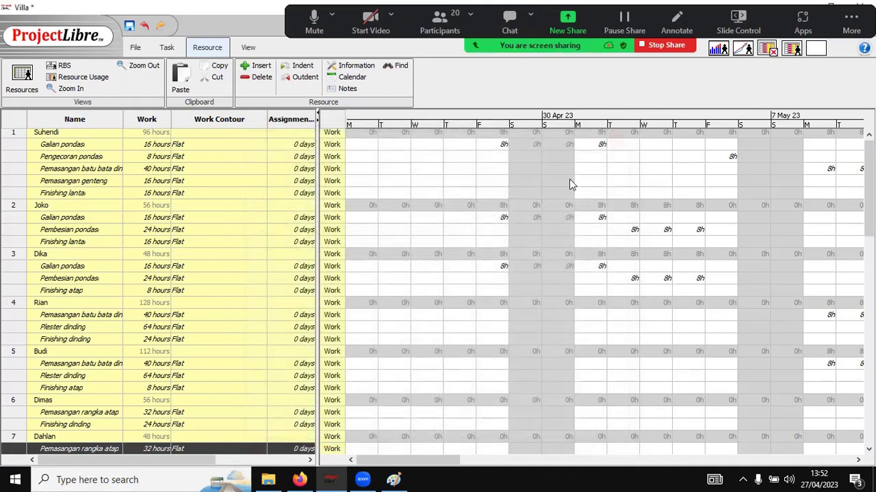
Step: Examine the work contour, delay and cost rate table columns of the resource assignments
left_click(310, 462)
left_click(310, 461)
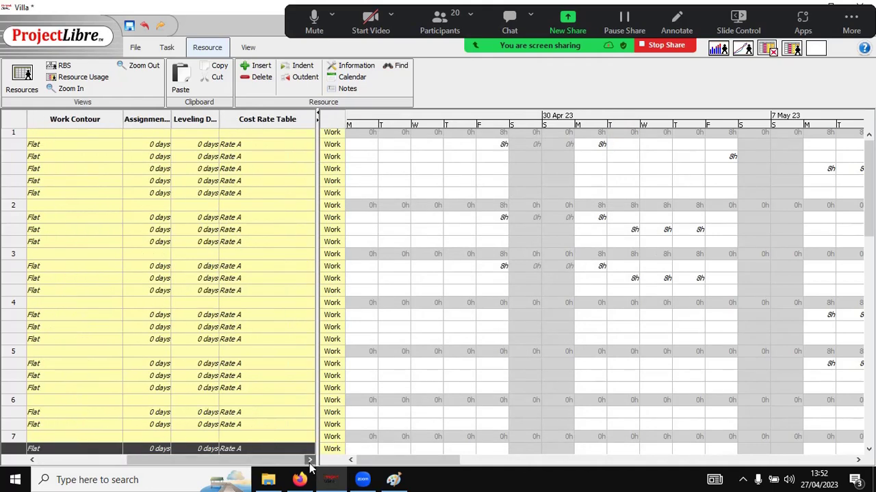
left_click_drag(222, 461, 133, 461)
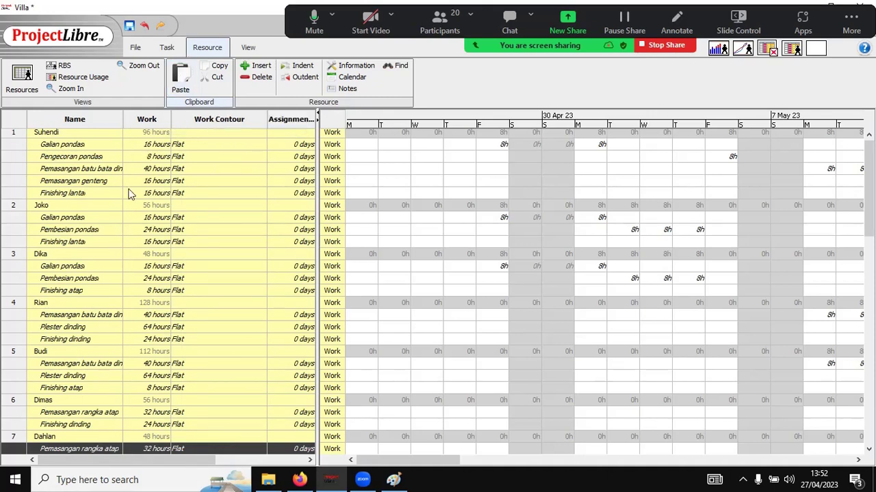
scroll(95, 305, "right", 3)
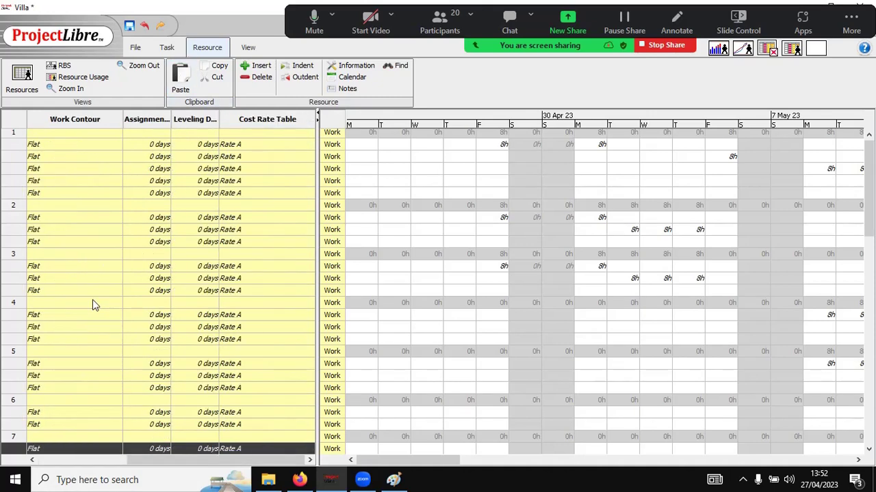
scroll(93, 305, "left", 3)
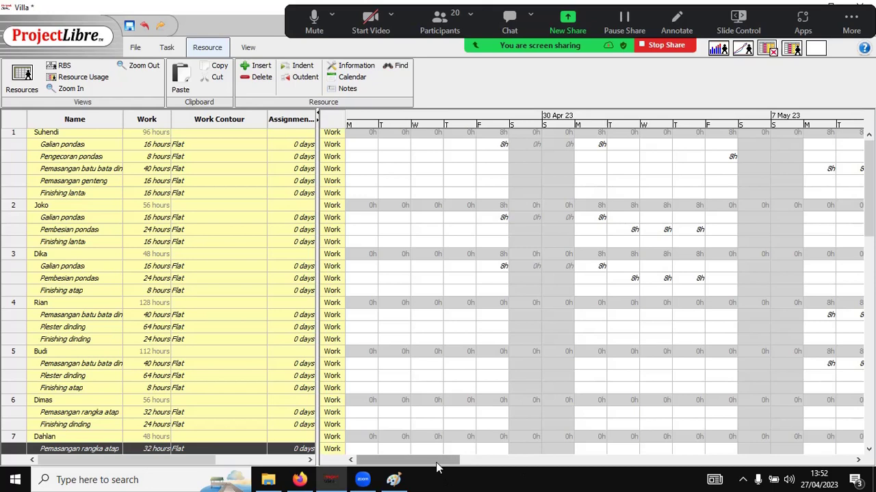
left_click_drag(438, 467, 398, 436)
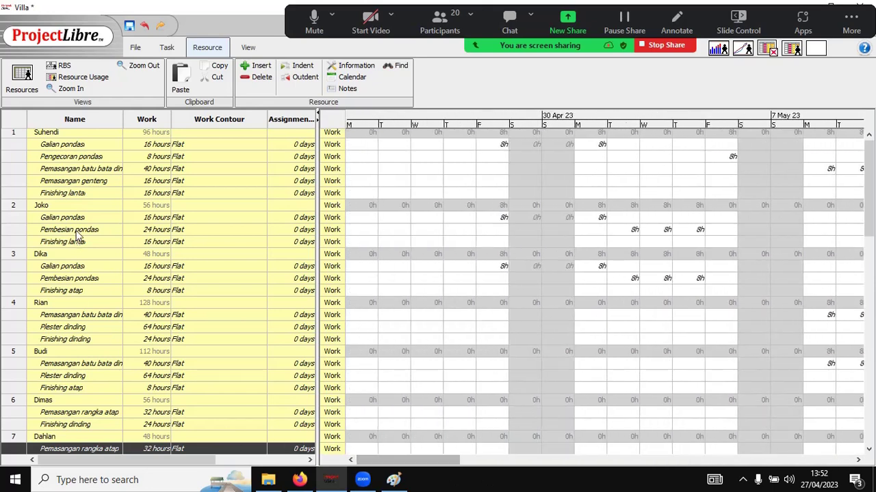
Step: Return to the Gantt view and switch the task spreadsheet to the Cost table
left_click(33, 87)
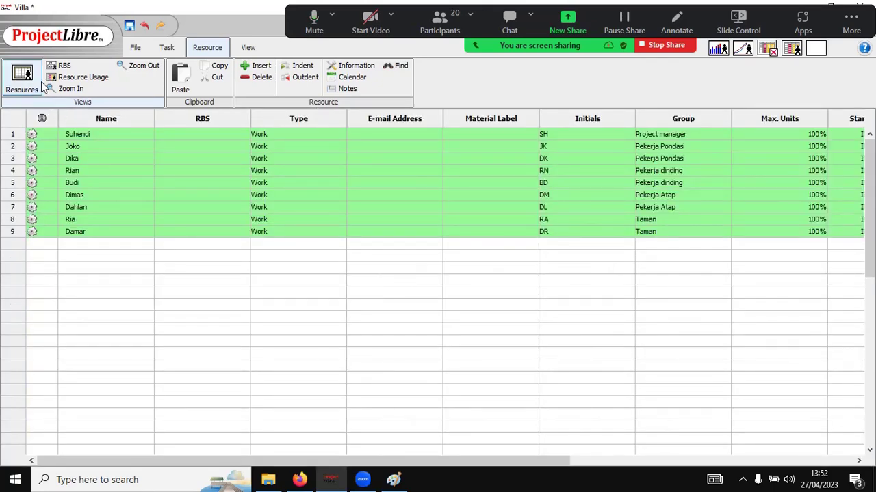
left_click(167, 47)
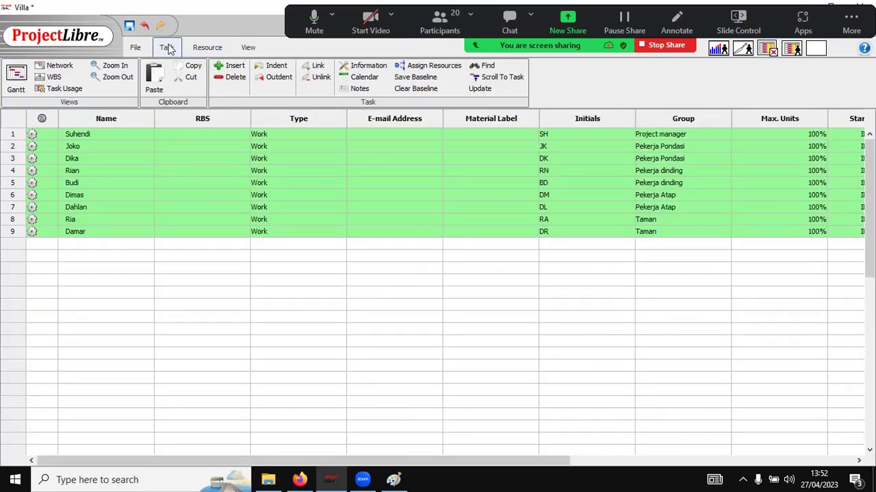
left_click(15, 77)
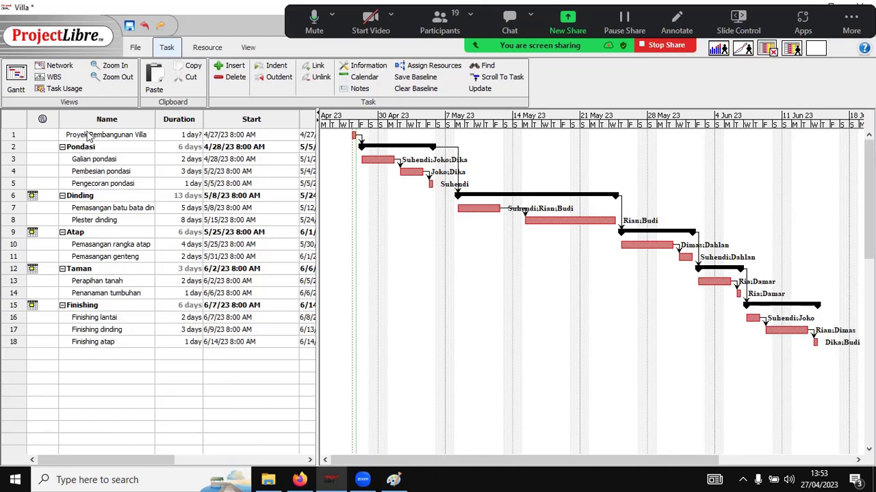
left_click(14, 122)
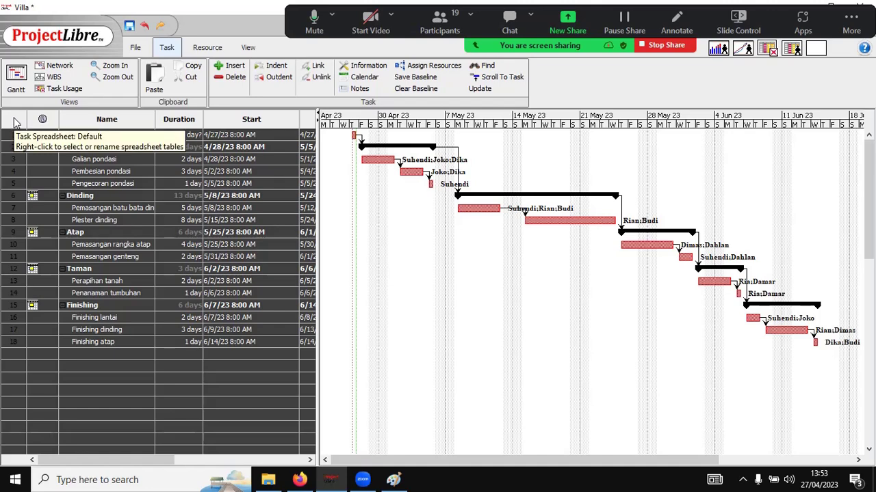
right_click(16, 122)
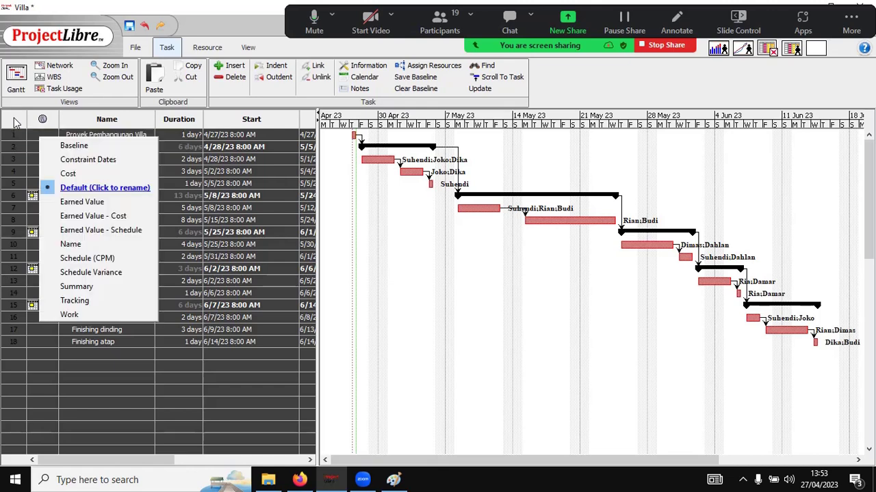
left_click(83, 174)
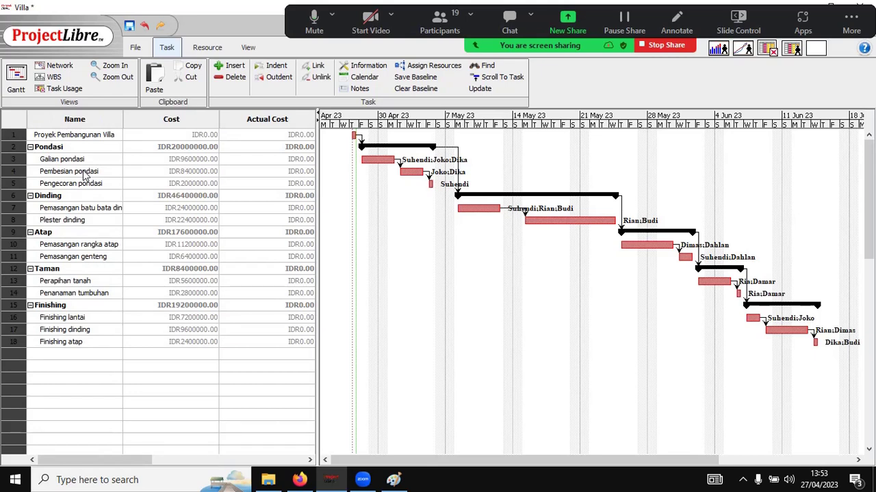